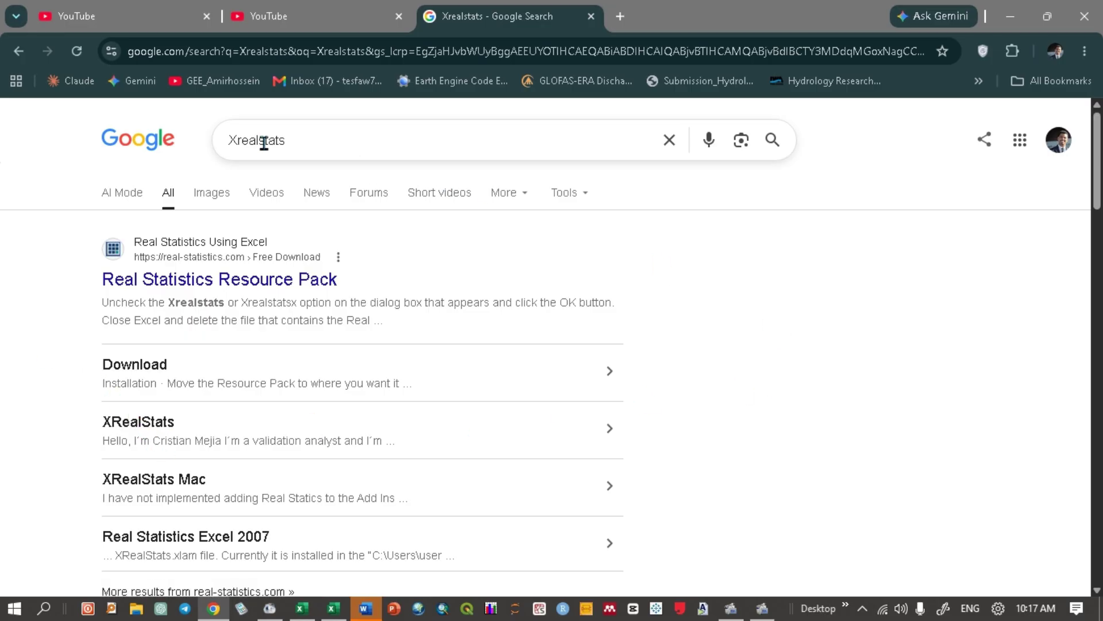
Step: Open the Real Statistics Resource Pack Download page from the Xrealstats search results
left_click(298, 141)
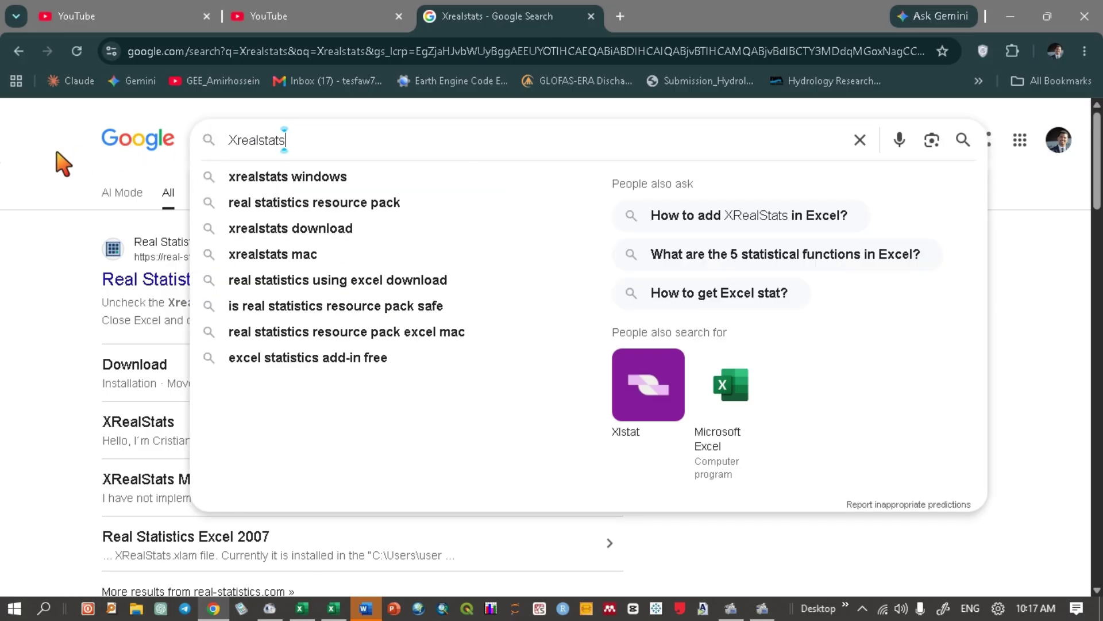
left_click(55, 160)
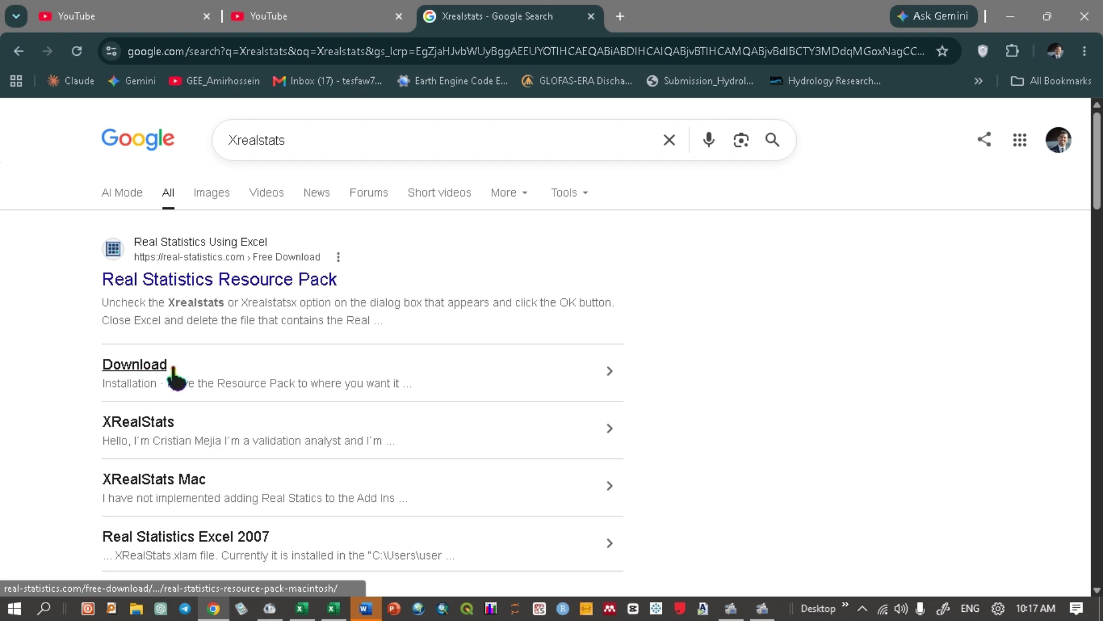
left_click(140, 373)
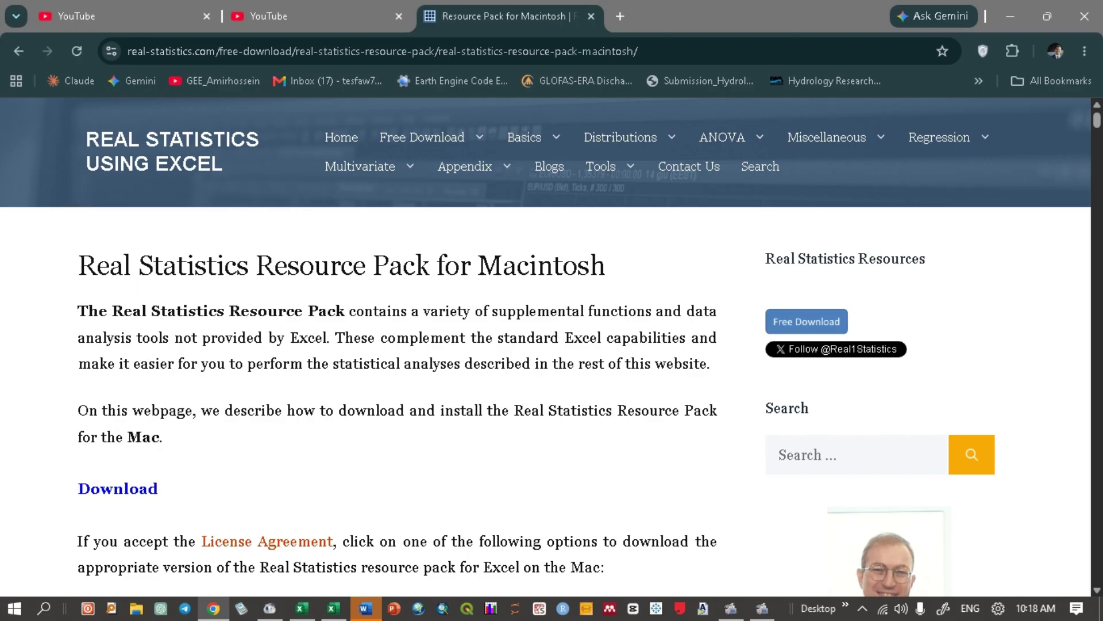
Step: Switch to the Excel workbook Hombole station Rainfall data_1.xlsx
mouse_move(268, 595)
mouse_move(333, 608)
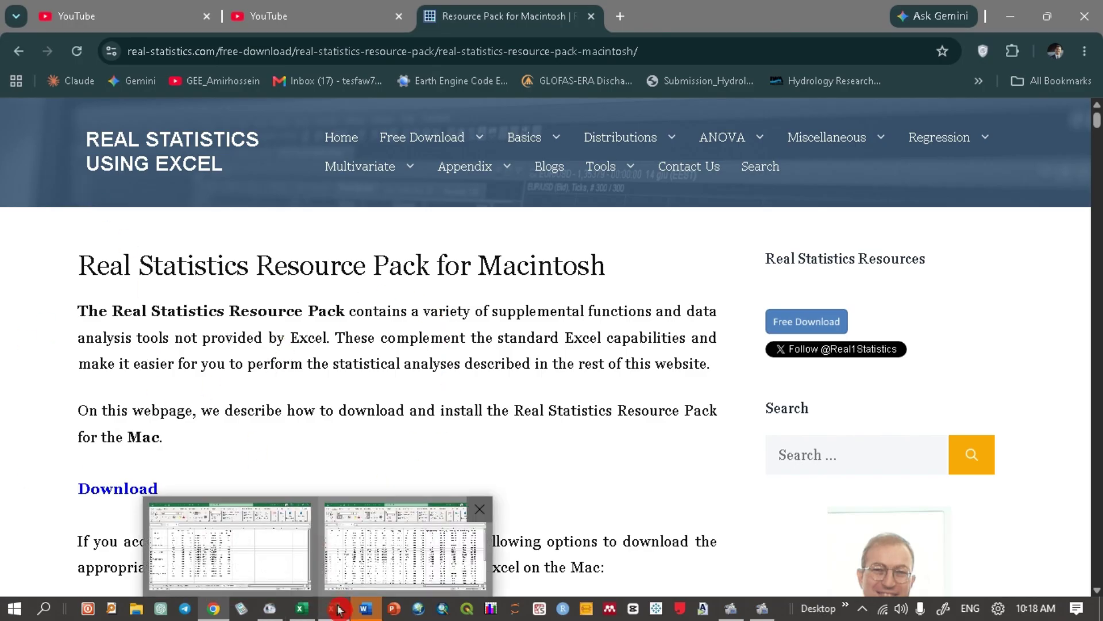
left_click(374, 566)
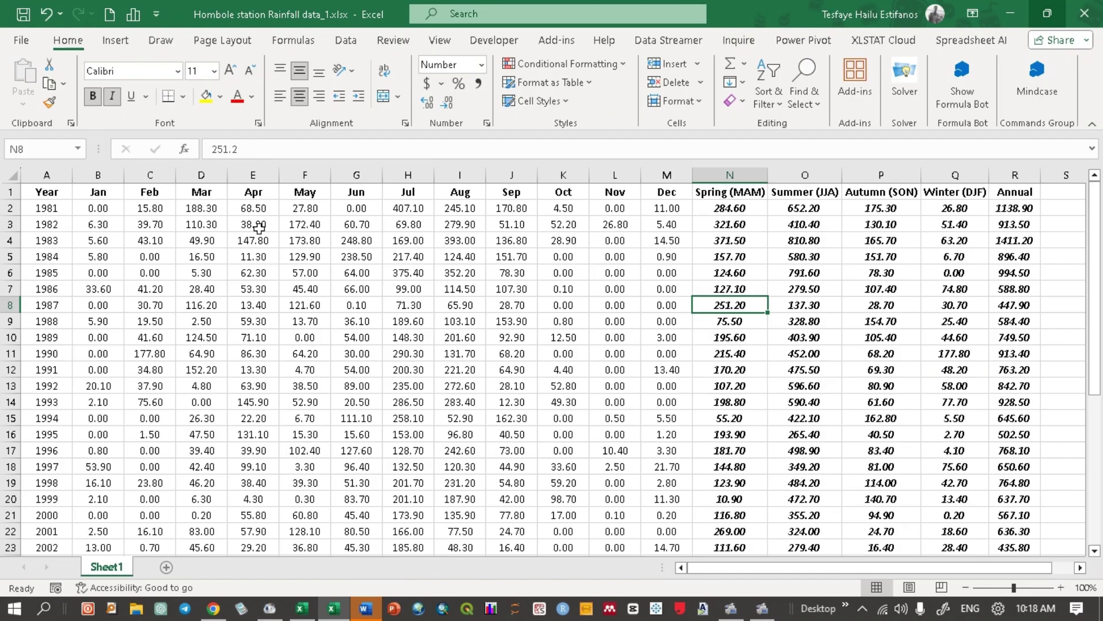
Step: Open the manager for Excel Add-ins and confirm the add-in list with Xrealstats enabled
left_click(21, 44)
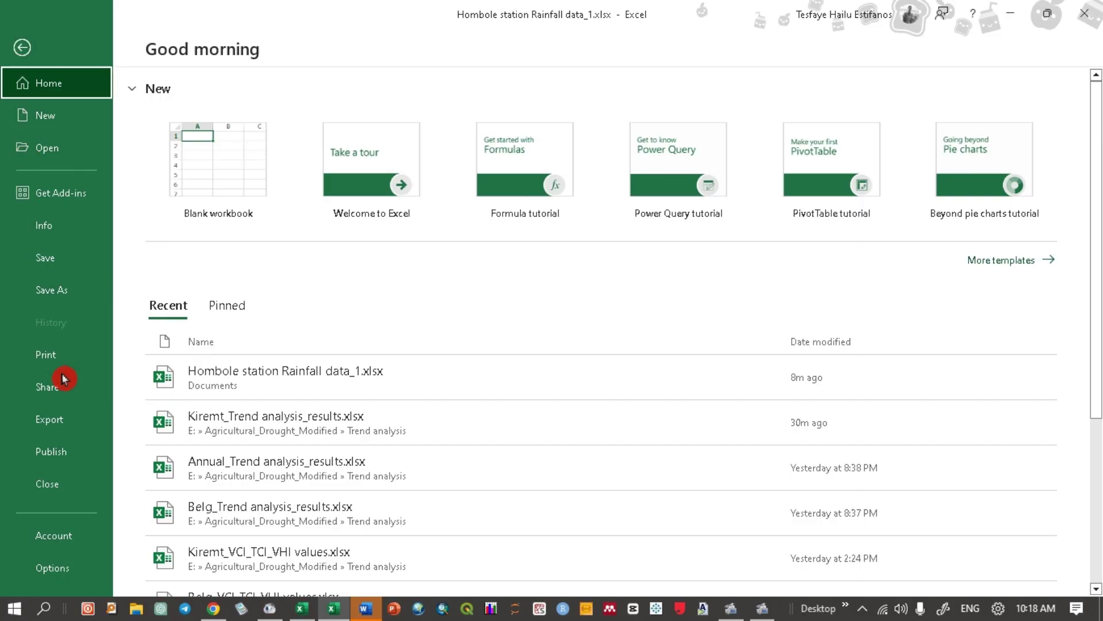
left_click(60, 569)
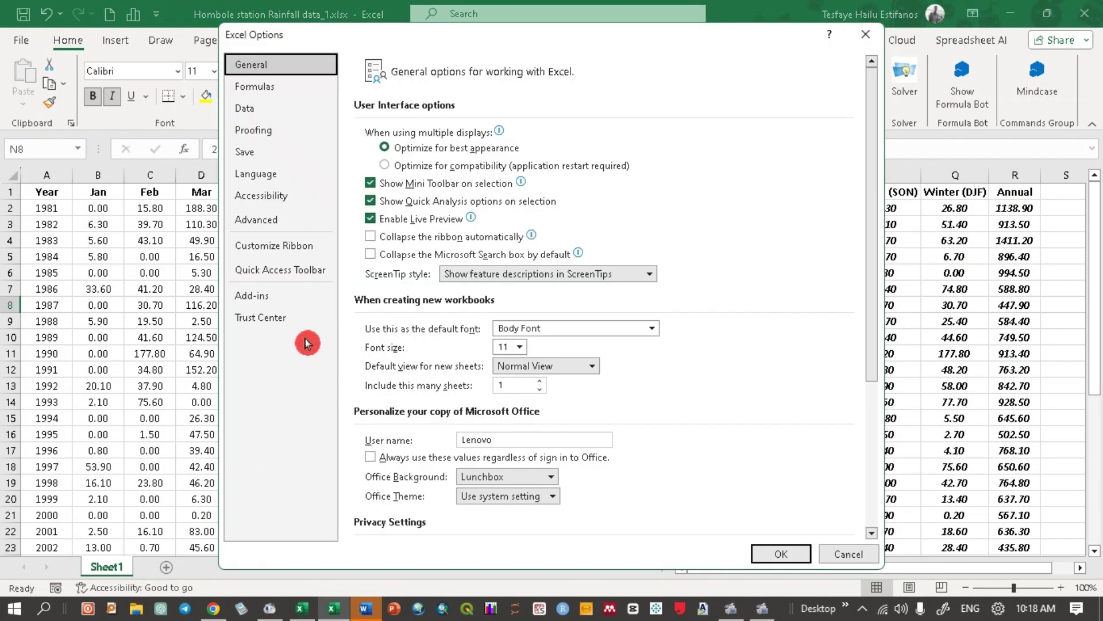
left_click(263, 301)
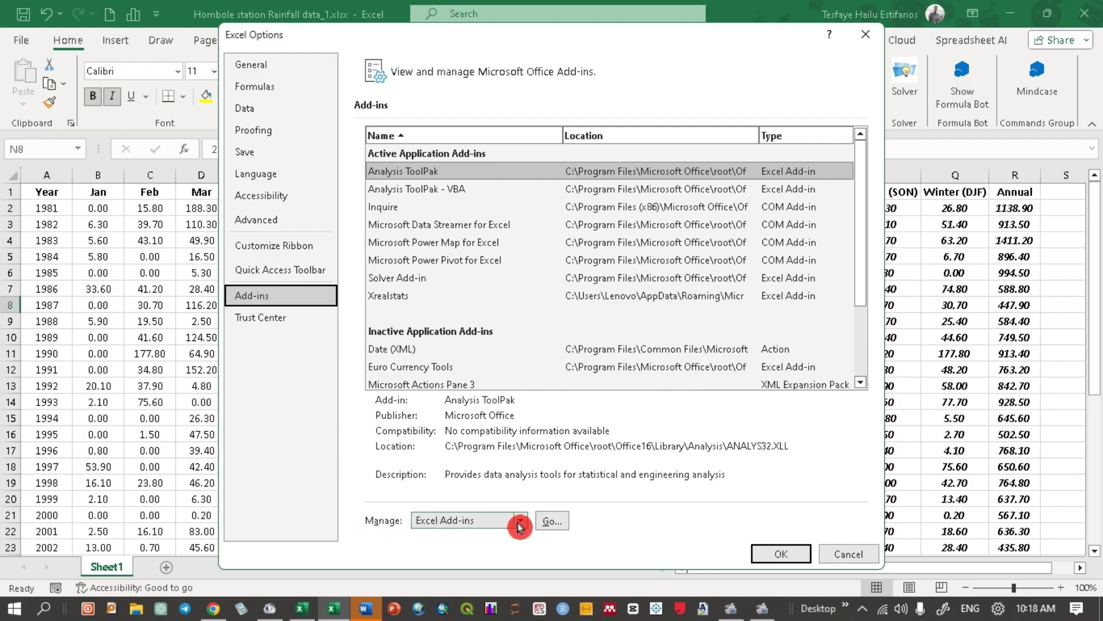
left_click(522, 521)
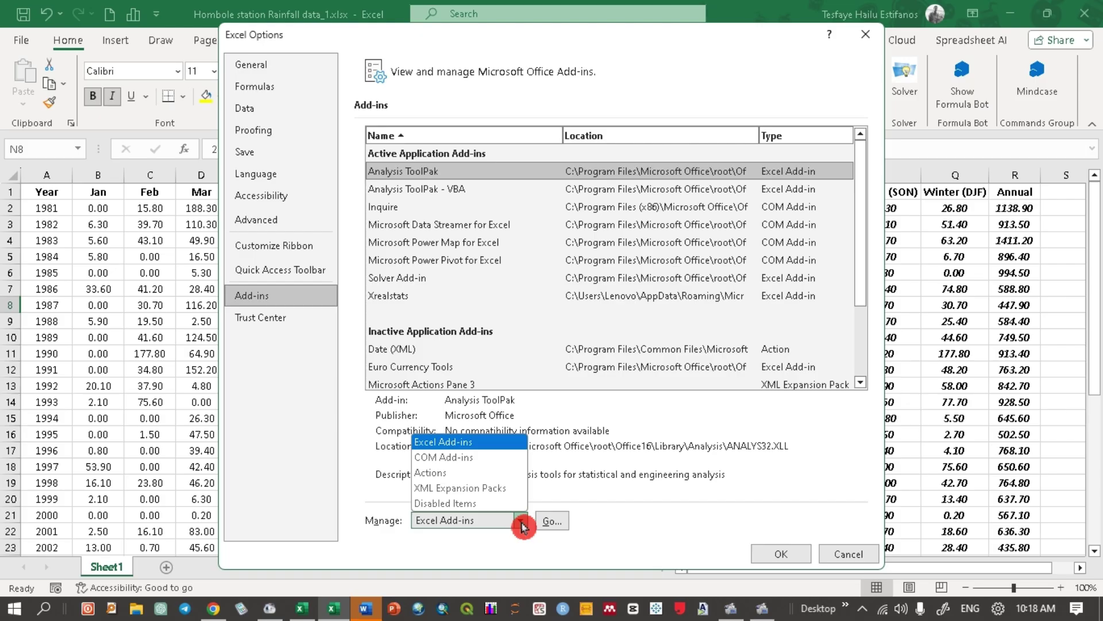
left_click(488, 446)
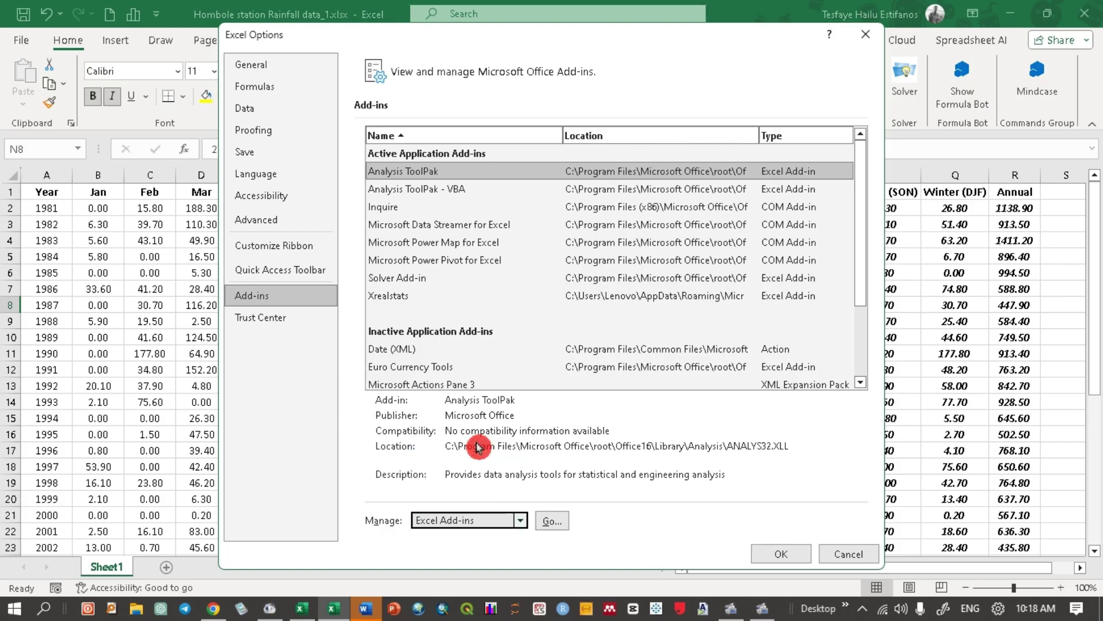
left_click(549, 519)
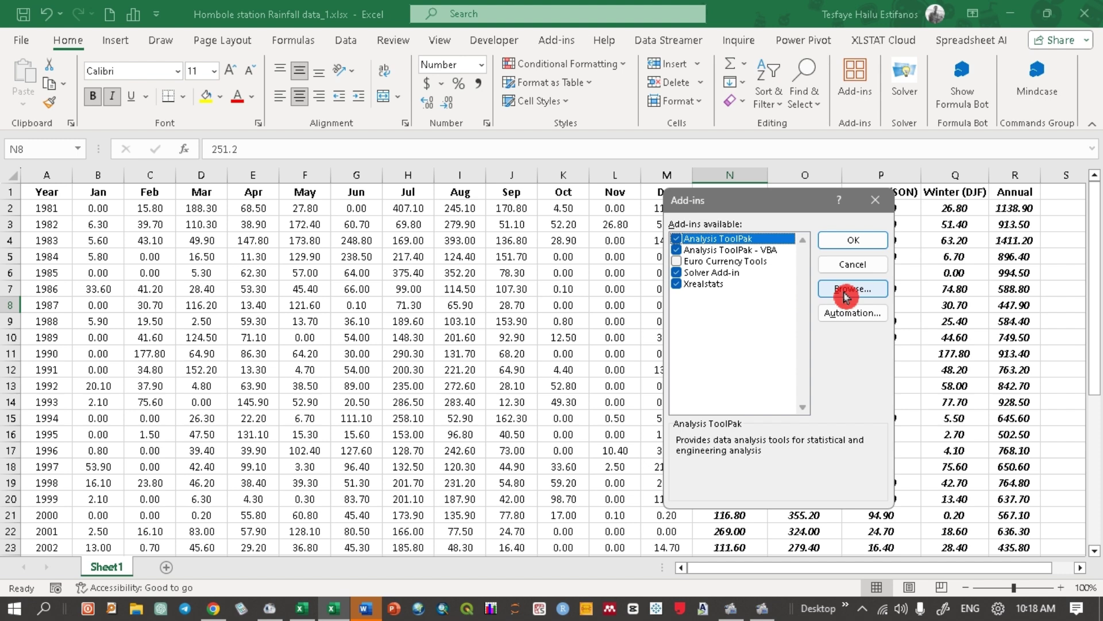
left_click(678, 285)
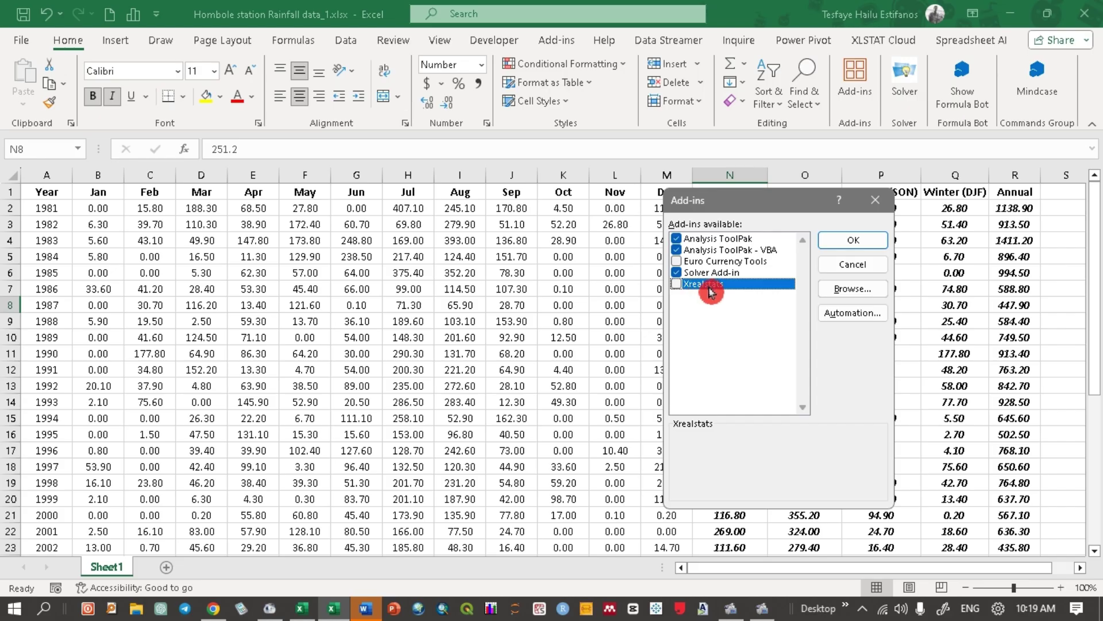
left_click(678, 286)
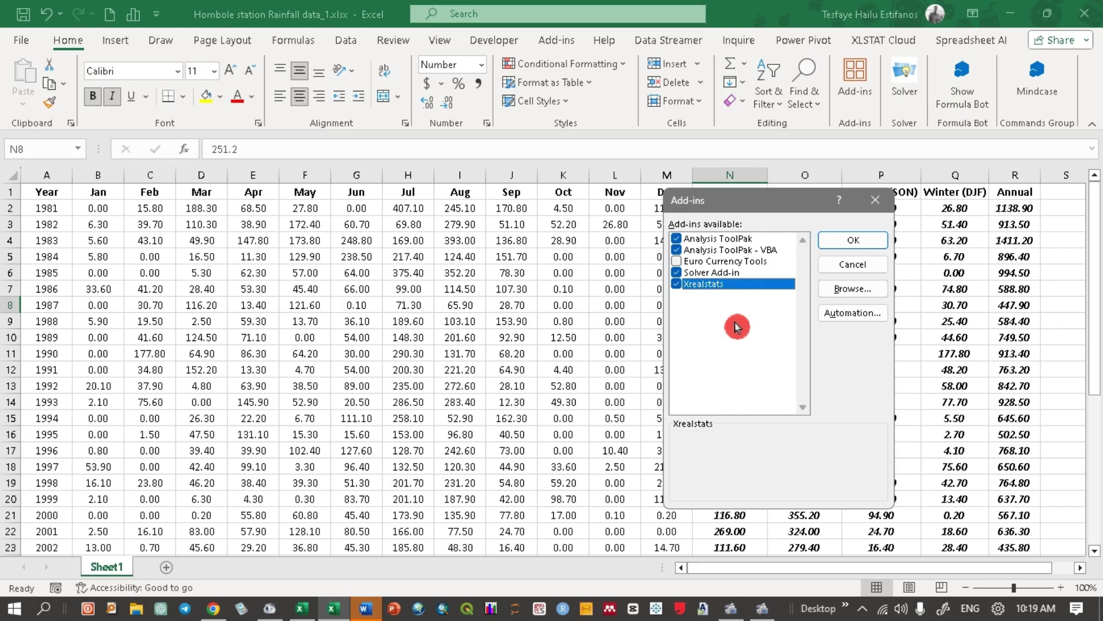
left_click(872, 240)
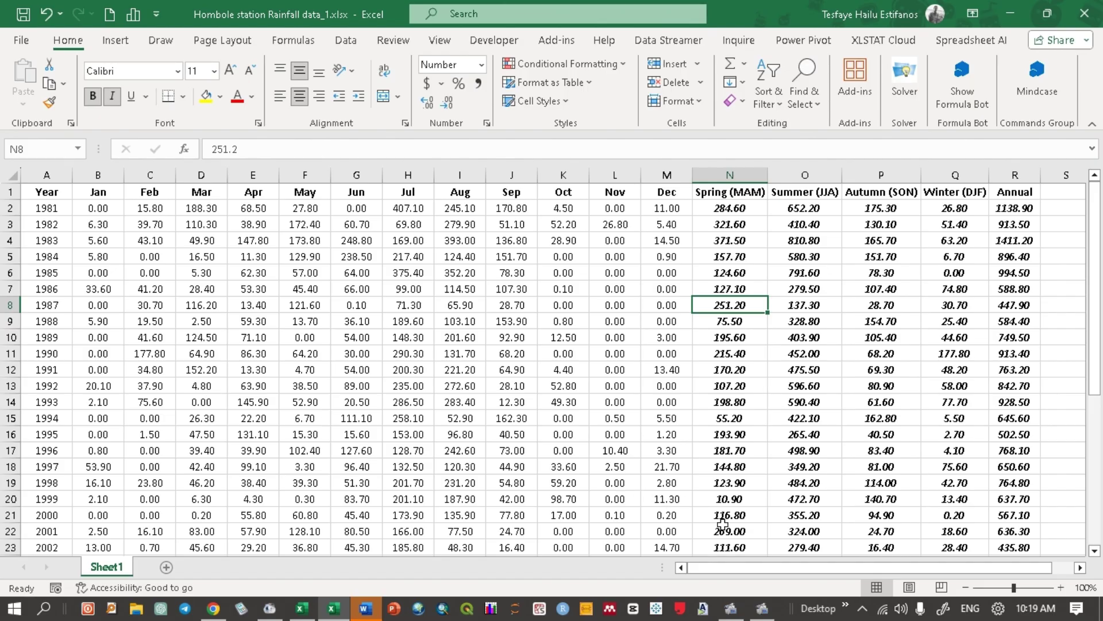
Step: Look over the monthly, seasonal and annual rainfall columns in Sheet1
left_click(800, 573)
left_click_drag(800, 573, 849, 572)
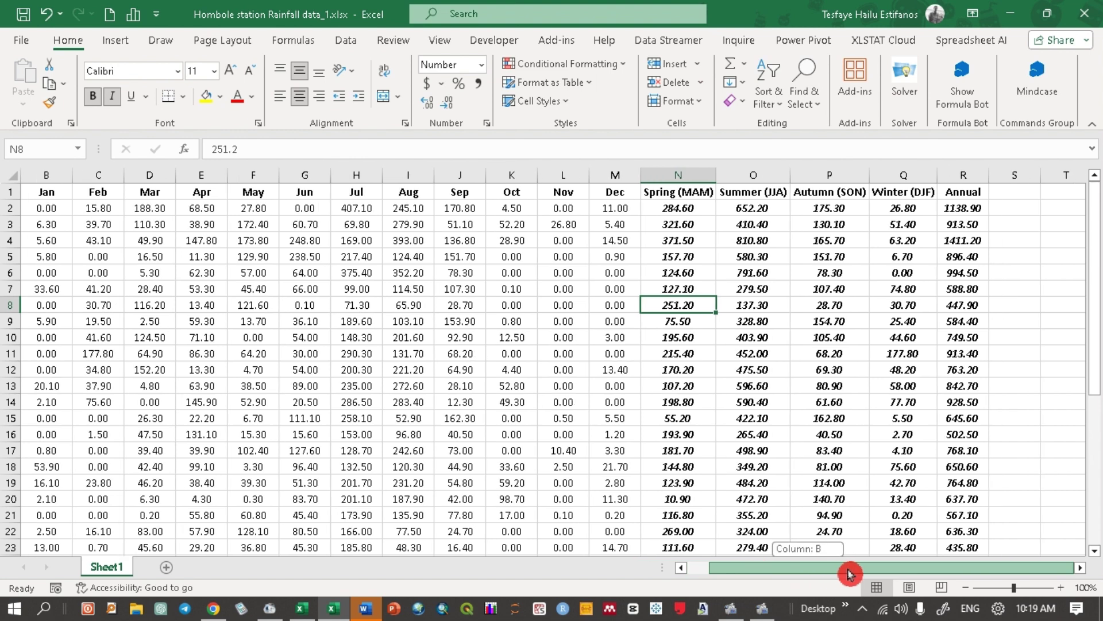
left_click_drag(850, 573, 755, 581)
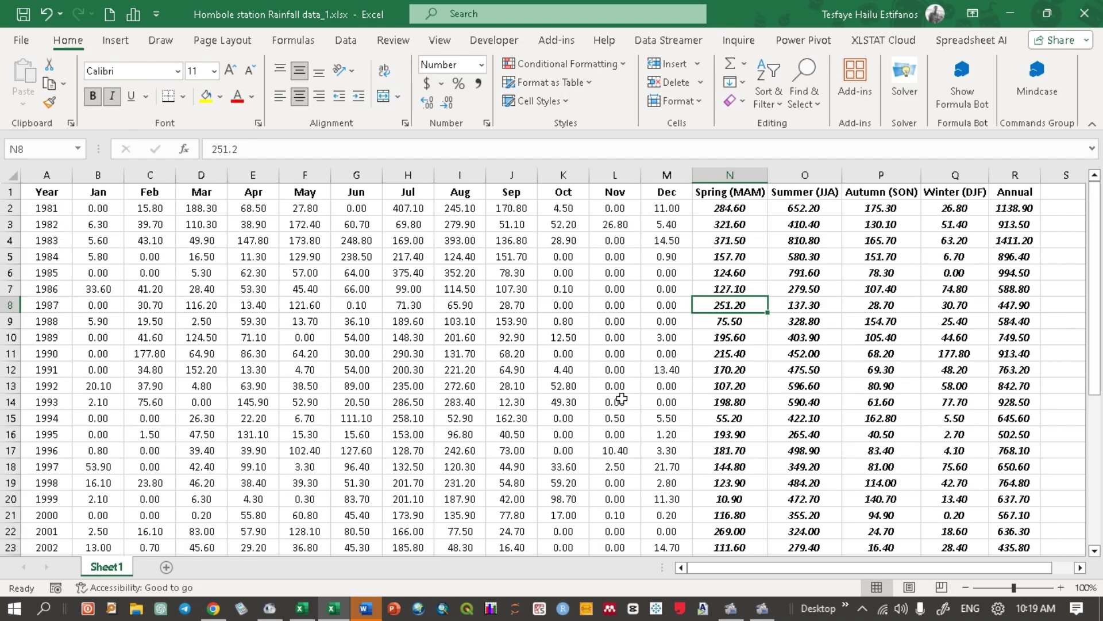
left_click_drag(1091, 315, 1073, 253)
left_click(893, 573)
left_click_drag(893, 574, 965, 570)
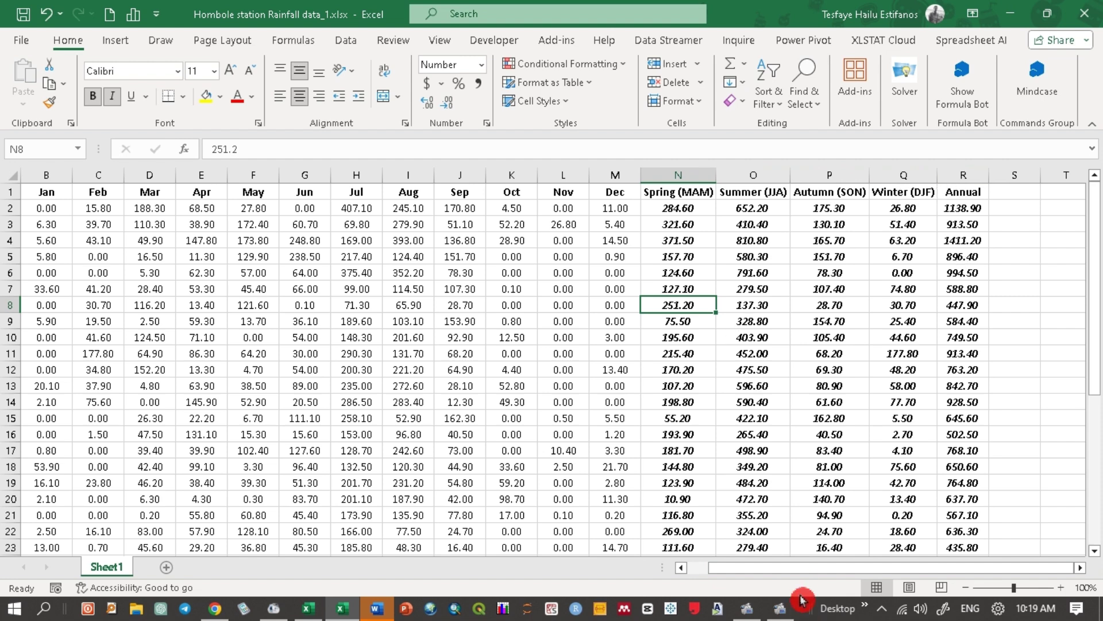
left_click_drag(799, 573, 729, 577)
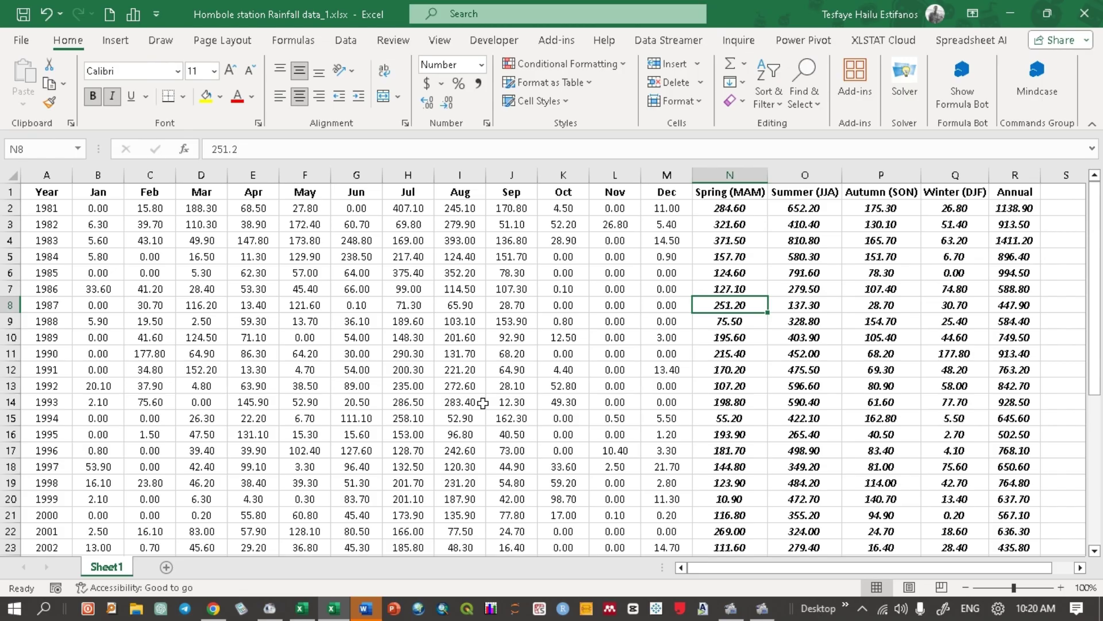
Step: Open the Real Statistics tools and review the regression, Anova, time series, multivariate, correlation and Bayesian analyses
key("ctrl+m")
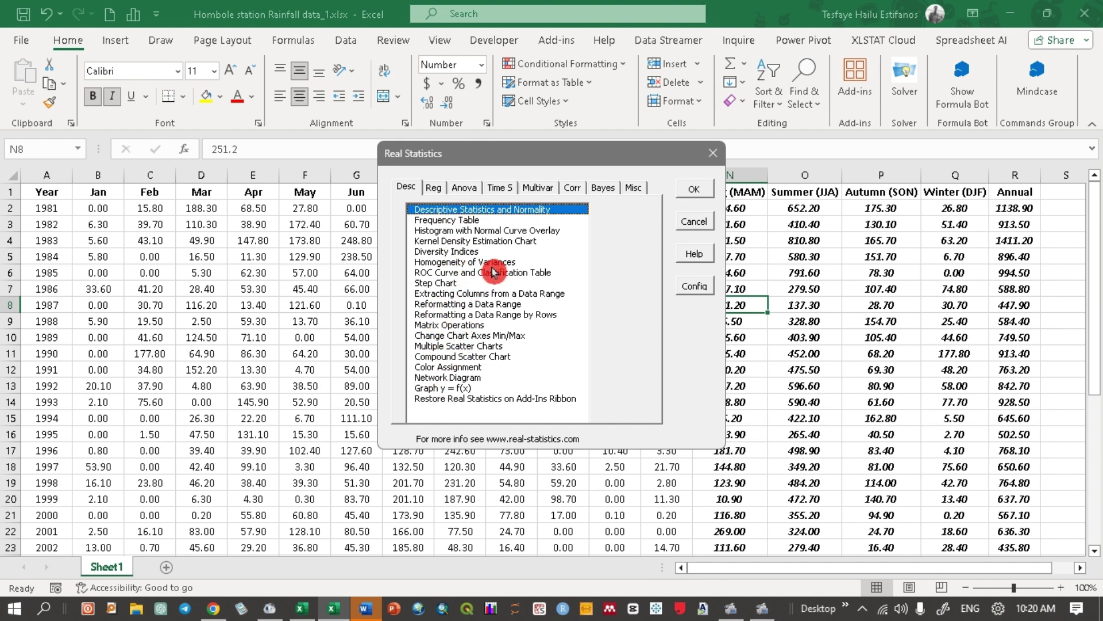
left_click(433, 189)
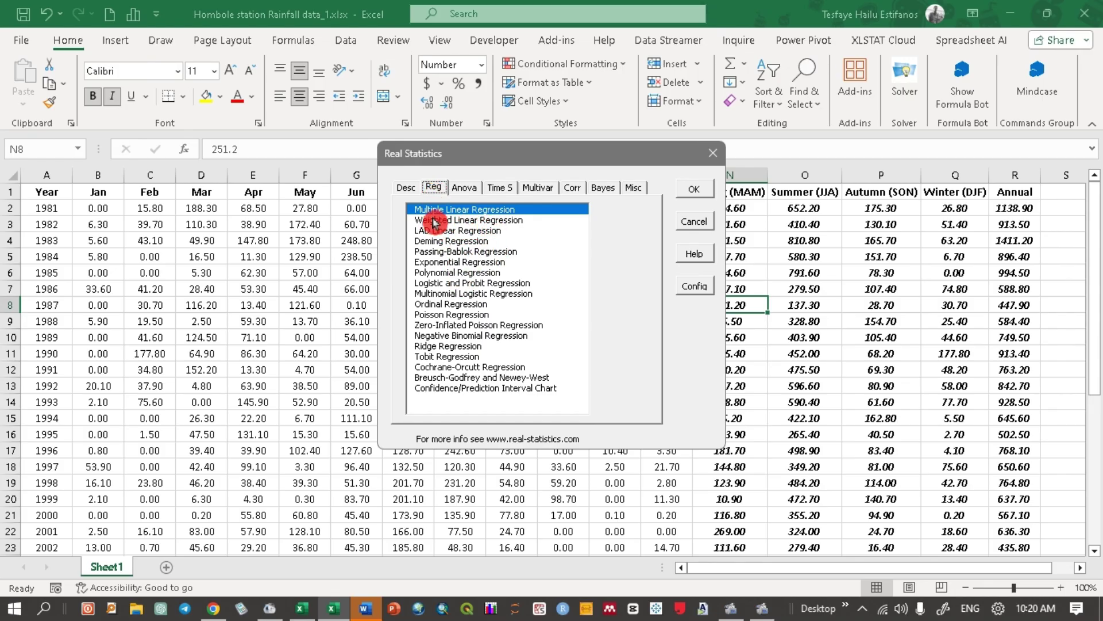
left_click(464, 191)
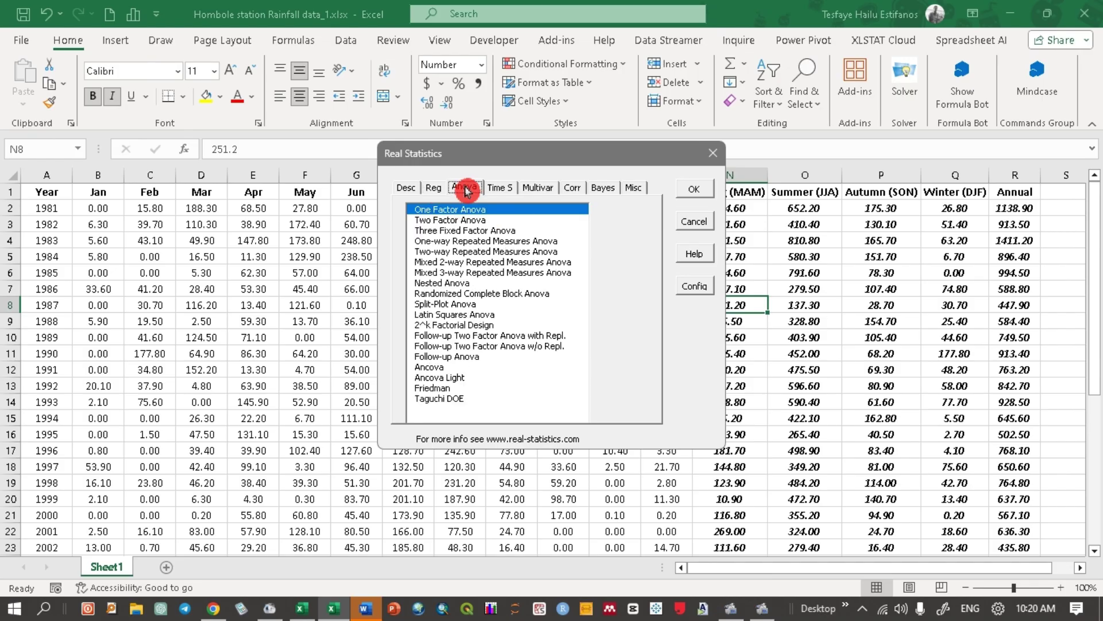
left_click(504, 190)
left_click(538, 188)
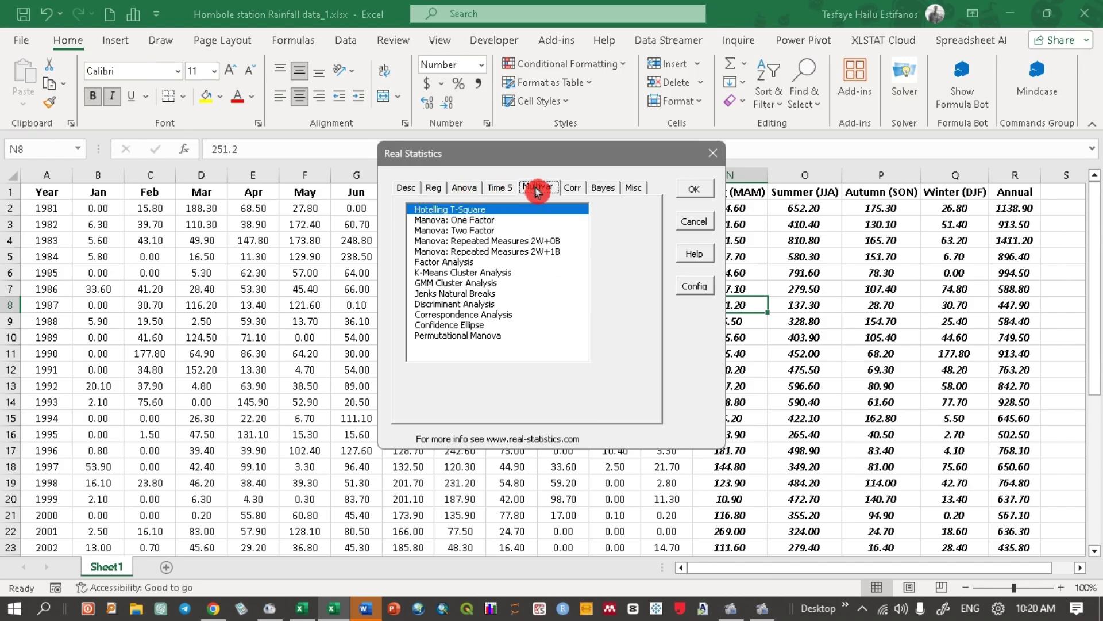
left_click(575, 190)
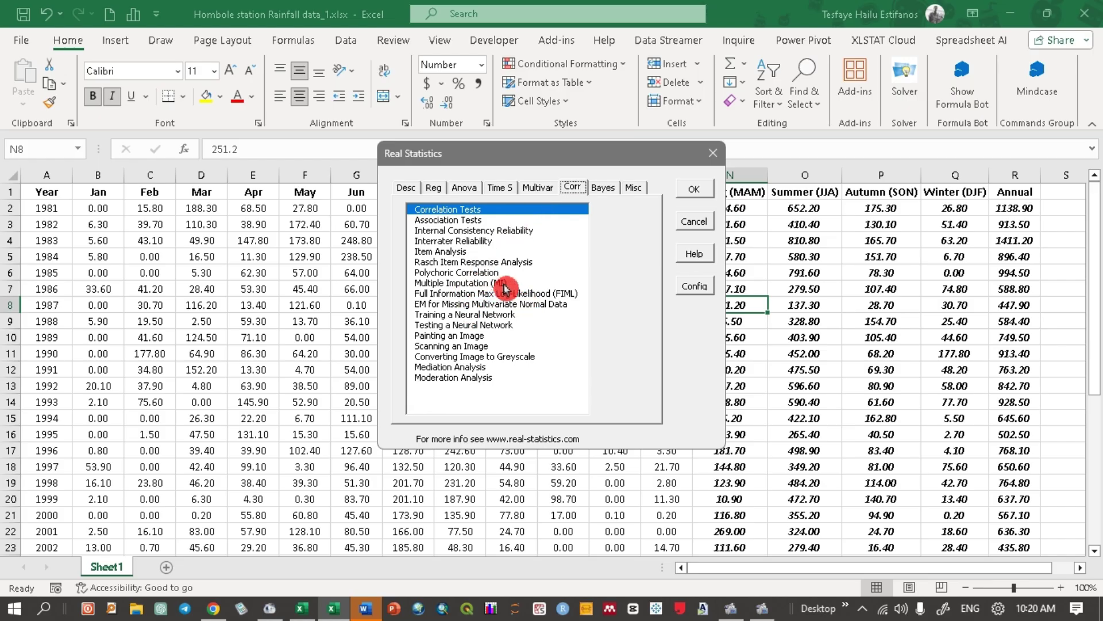
left_click(612, 188)
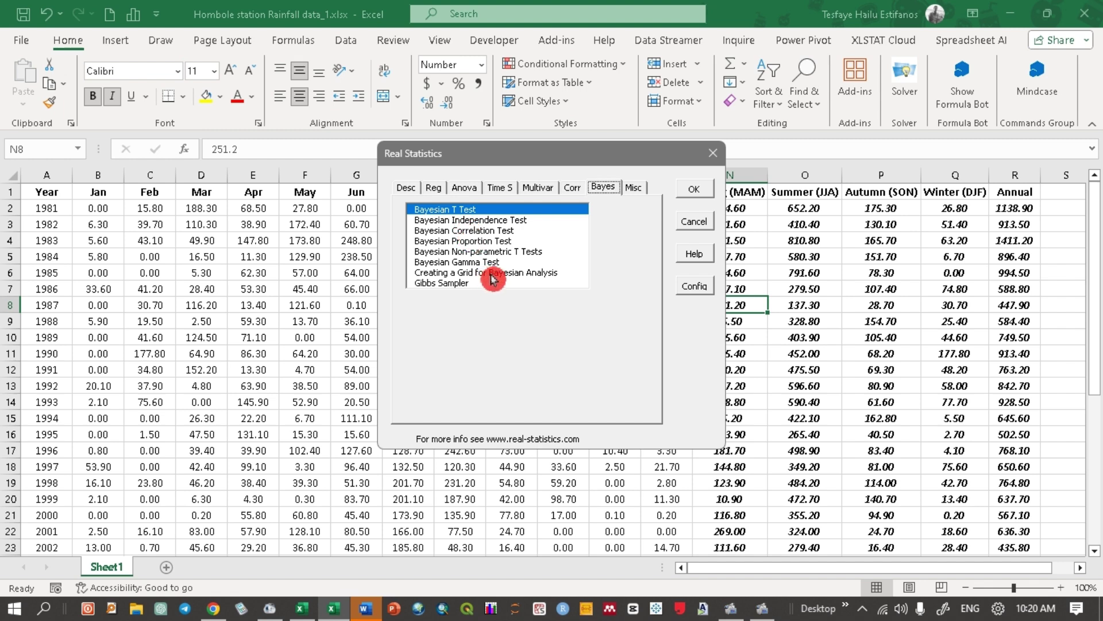
Step: Start the Mann-Kendall and Sen's Slope time series analysis with the January data B2:B39 as input range
left_click(502, 192)
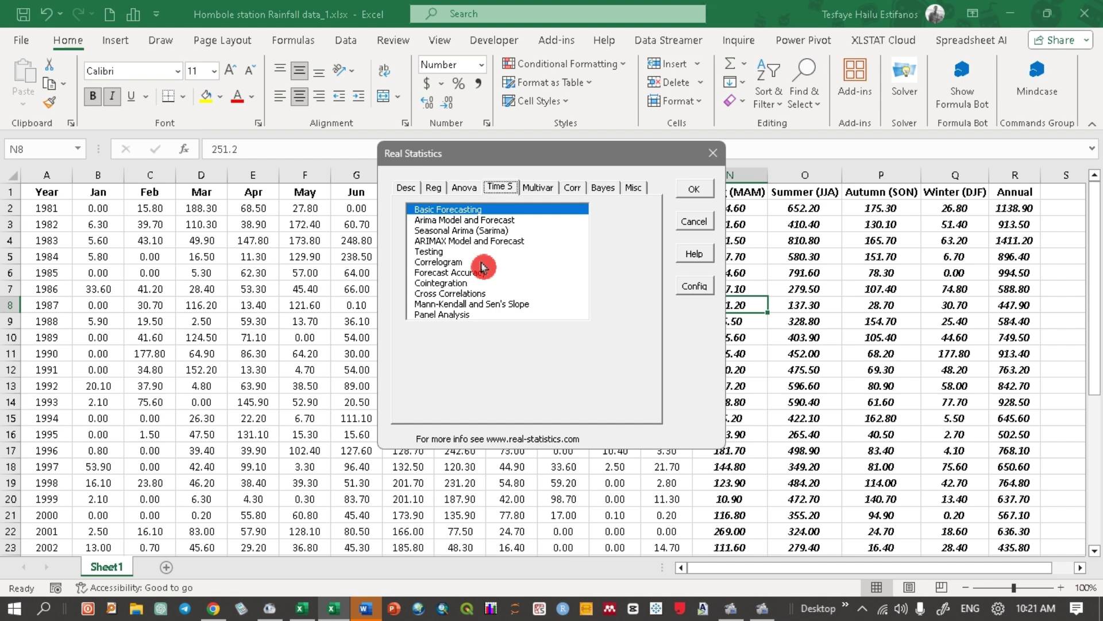
left_click(469, 307)
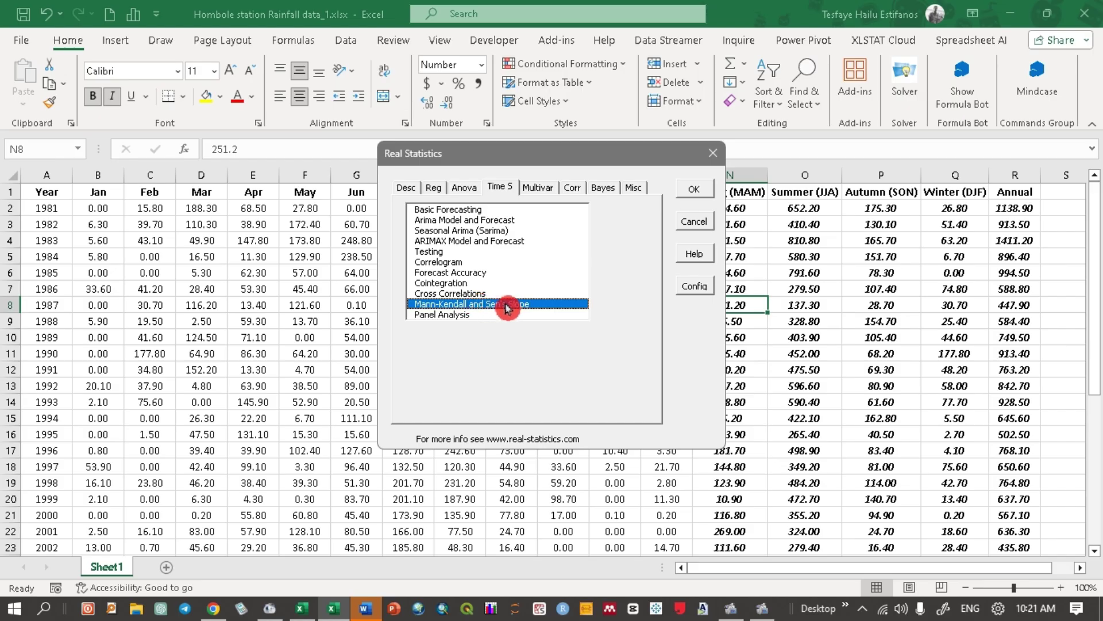
left_click(705, 191)
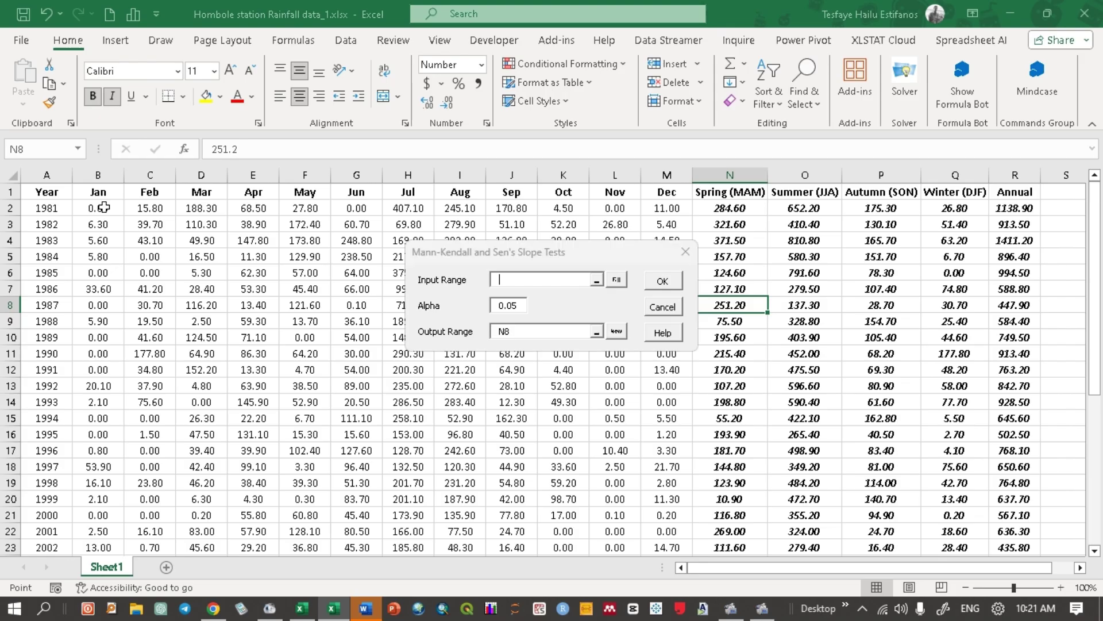
left_click_drag(103, 208, 103, 517)
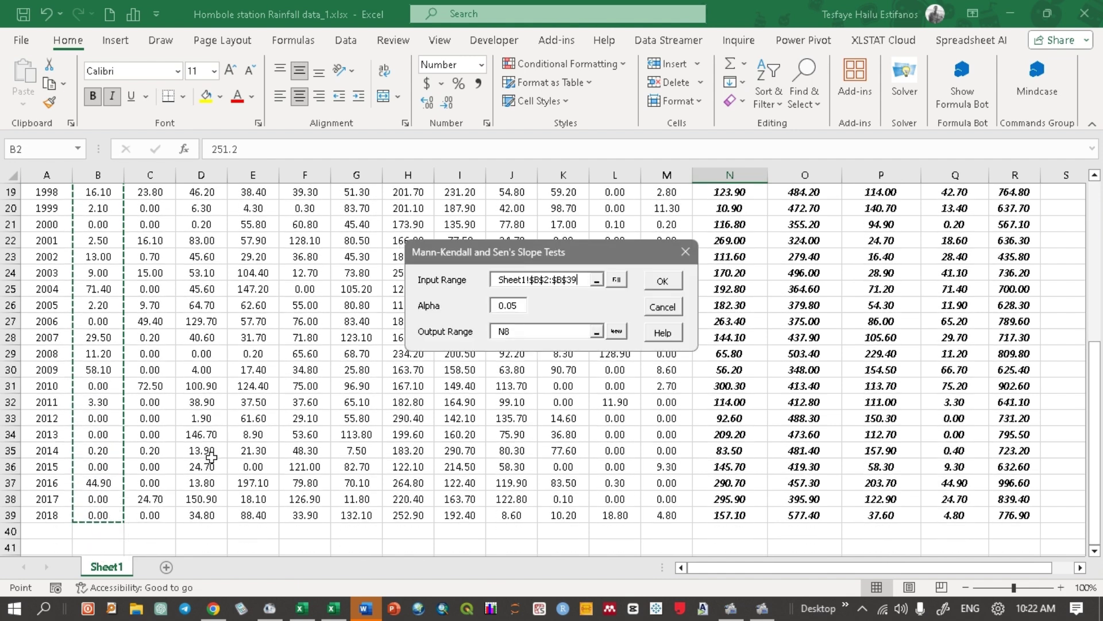
Step: Try another alpha value for the Mann-Kendall test and restore alpha to 0.05
left_click(509, 358)
left_click(549, 314)
left_click(519, 306)
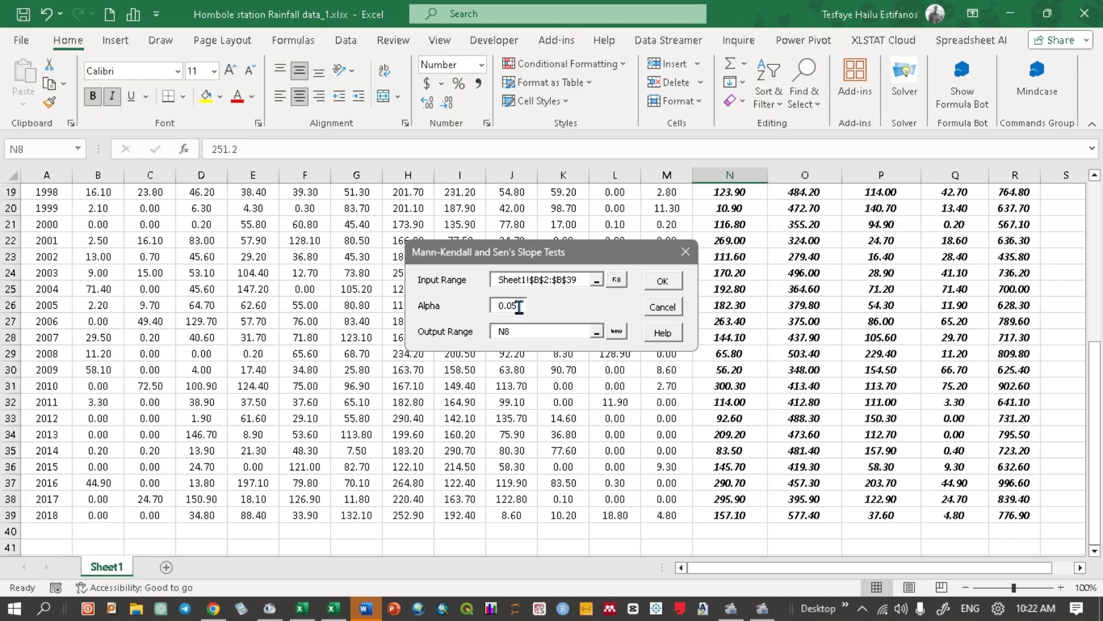
key("BackSpace")
type("1")
key("BackSpace")
type("0")
key("BackSpace")
type("5")
left_click(546, 311)
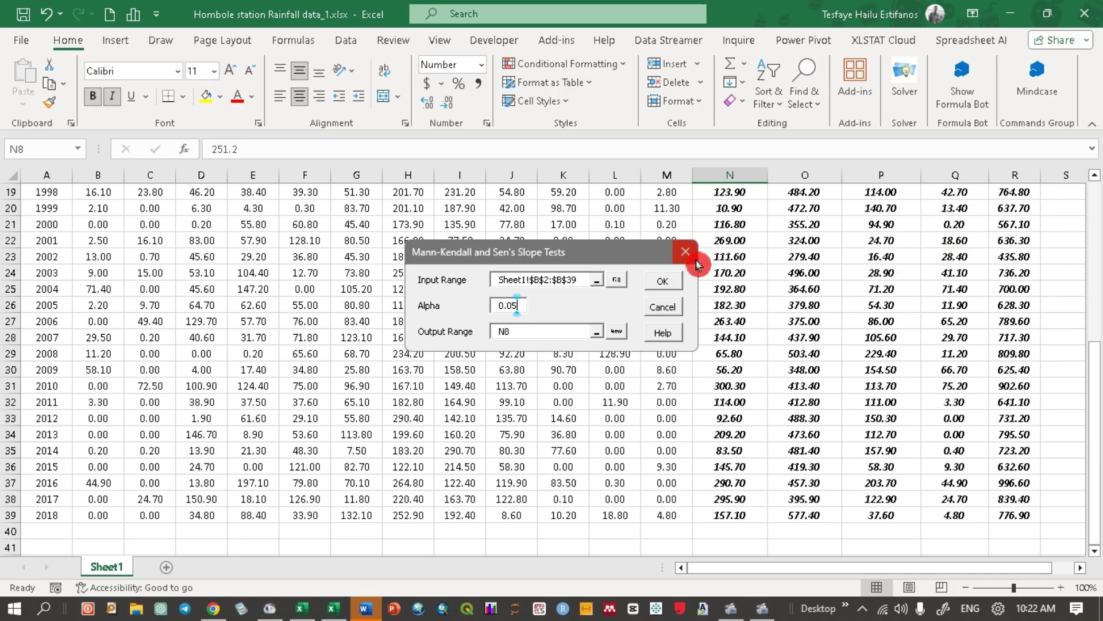
Step: Set the output range to S2 and run the Mann-Kendall and Sen's slope tests on the January rainfall
left_click(511, 332)
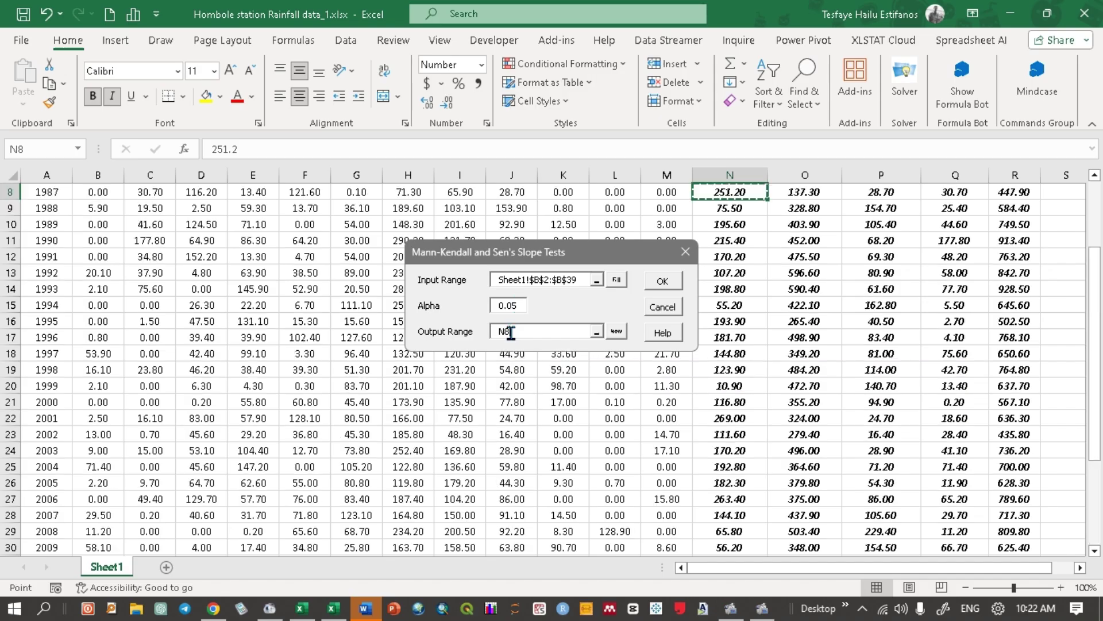
key("BackSpace")
key("BackSpace")
type("S")
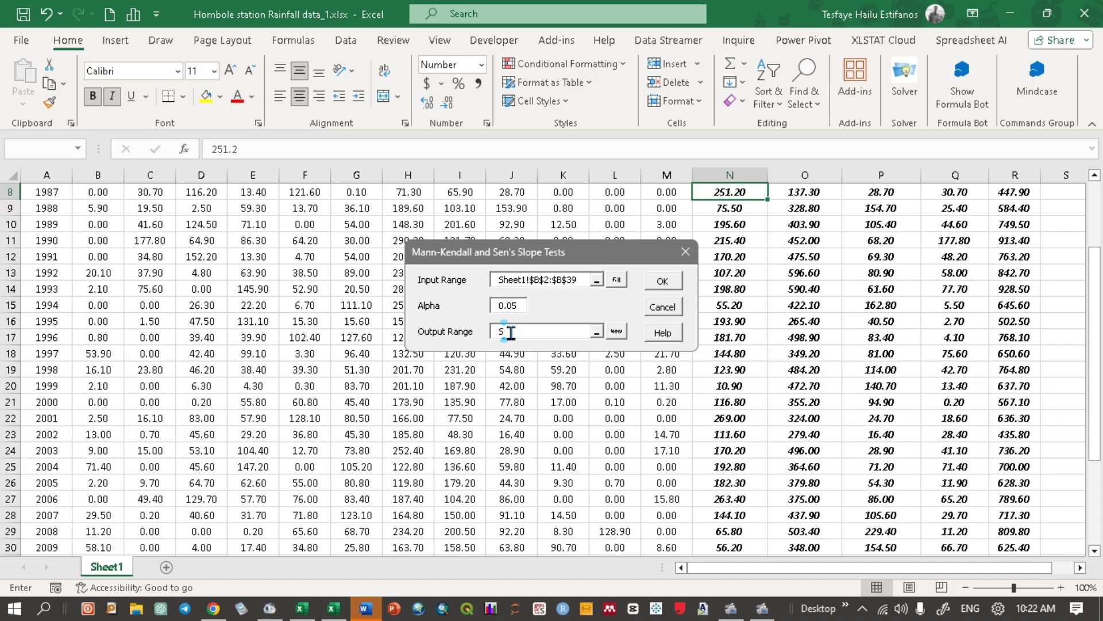
type("2")
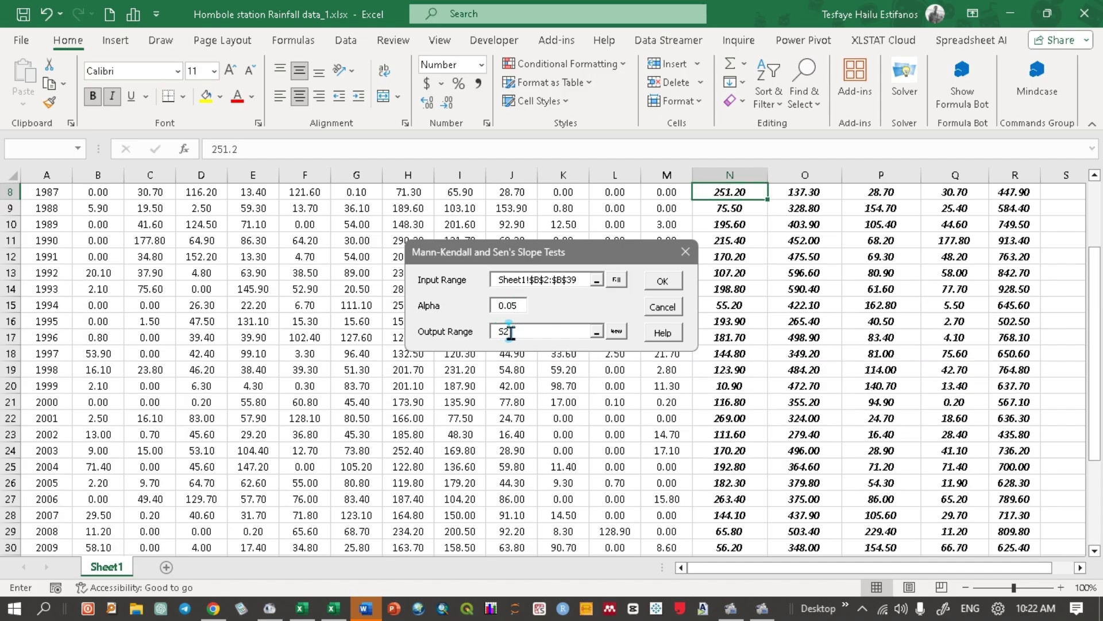
left_click(677, 280)
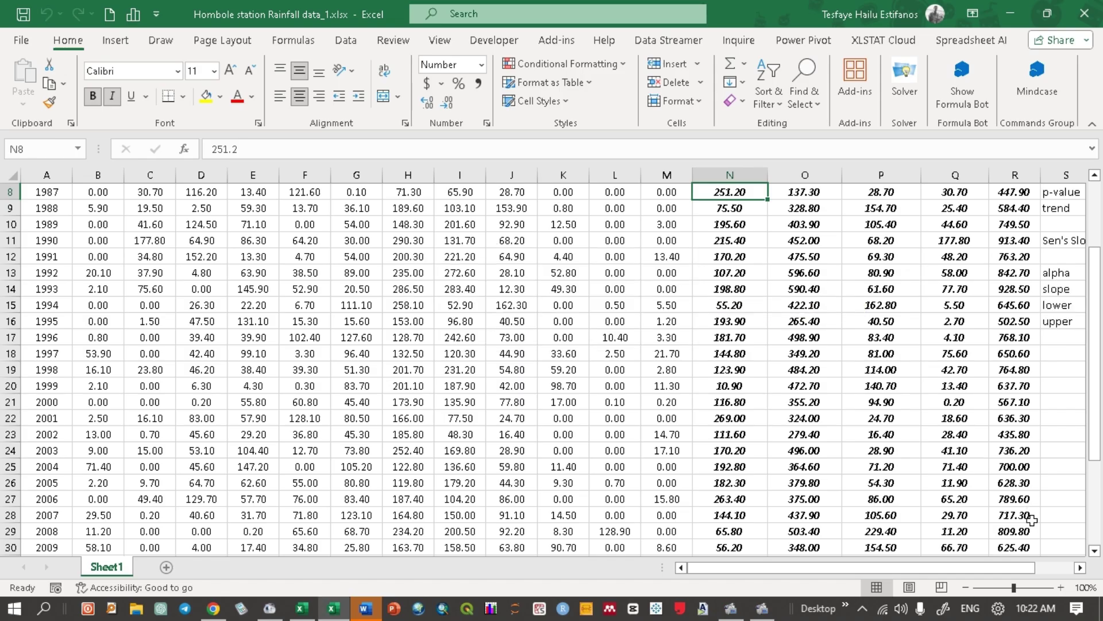
left_click(996, 573)
left_click_drag(996, 573, 1092, 501)
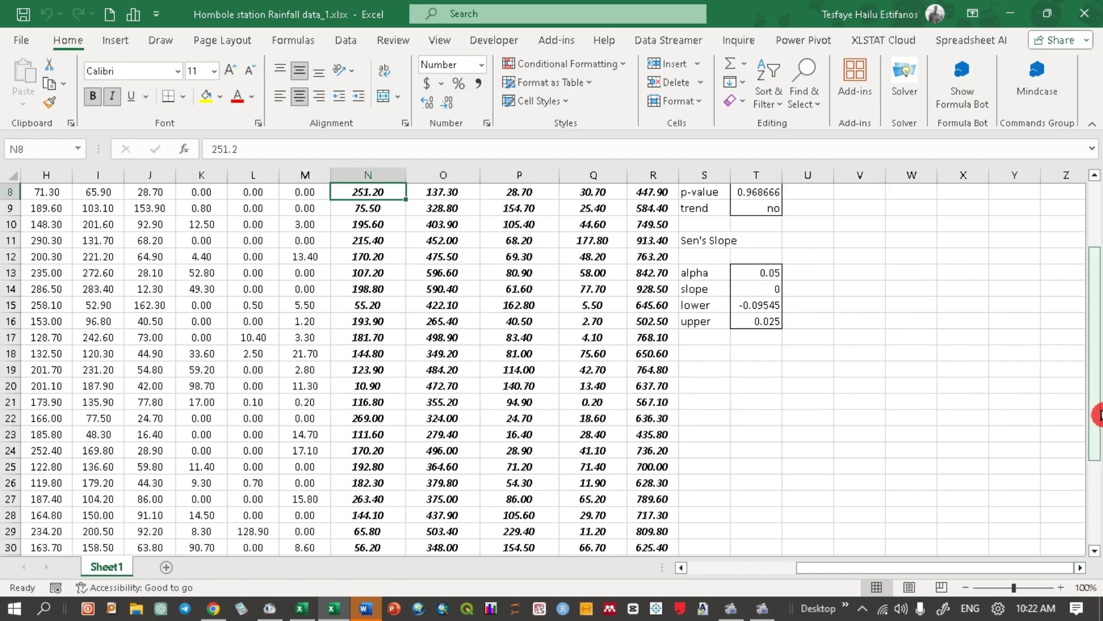
Step: Insert an empty column between the Annual rainfall column and the January test results
left_click(1094, 372)
left_click_drag(1094, 372, 1083, 258)
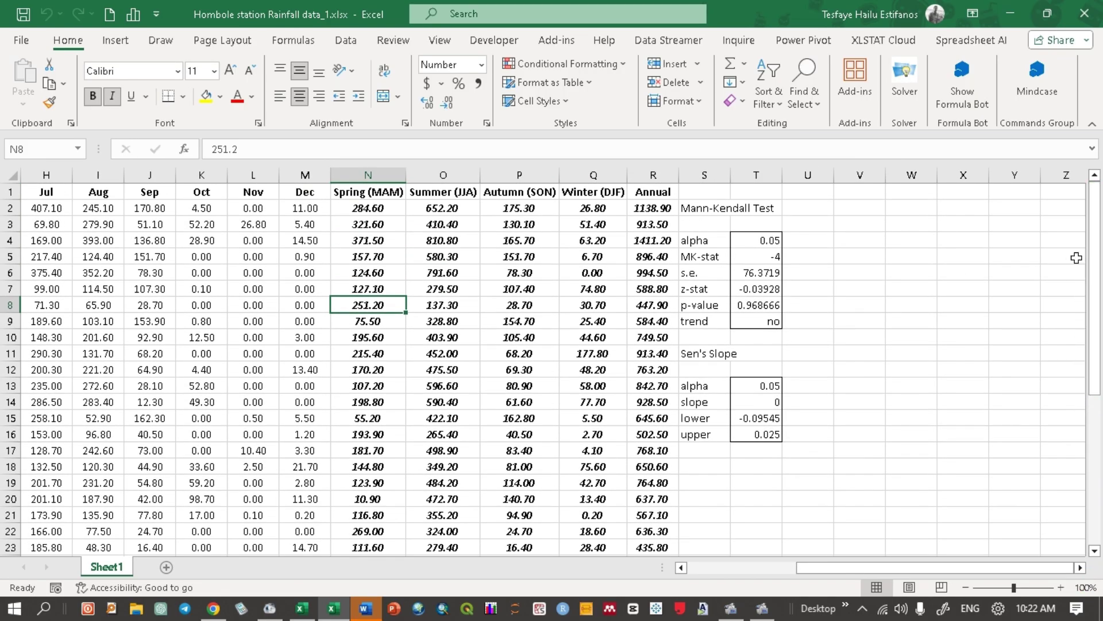
left_click(695, 176)
right_click(695, 176)
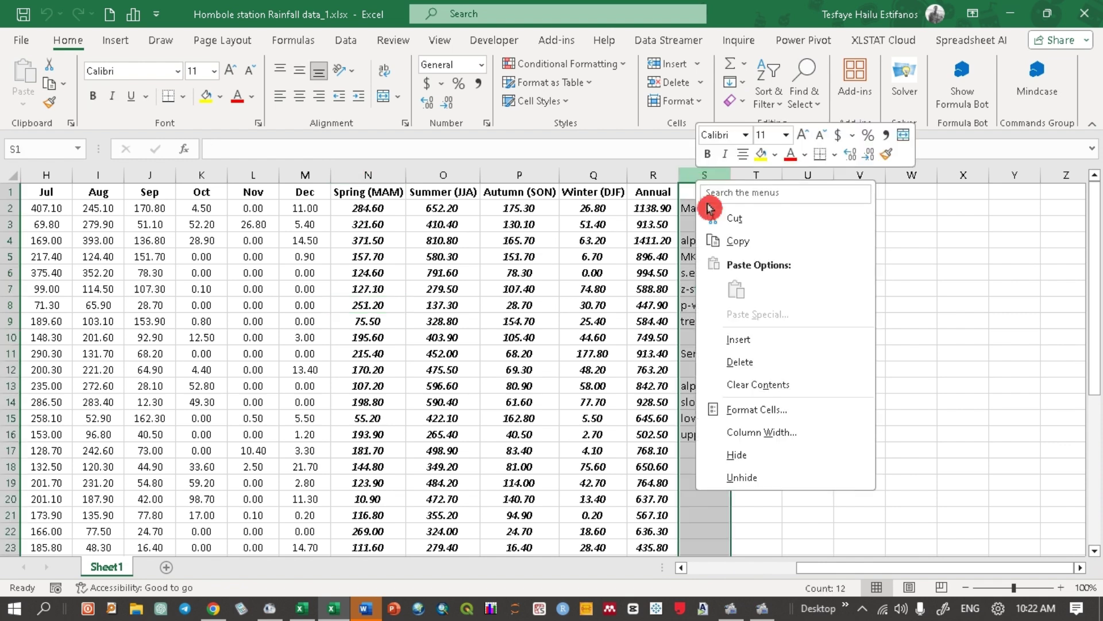
left_click(742, 341)
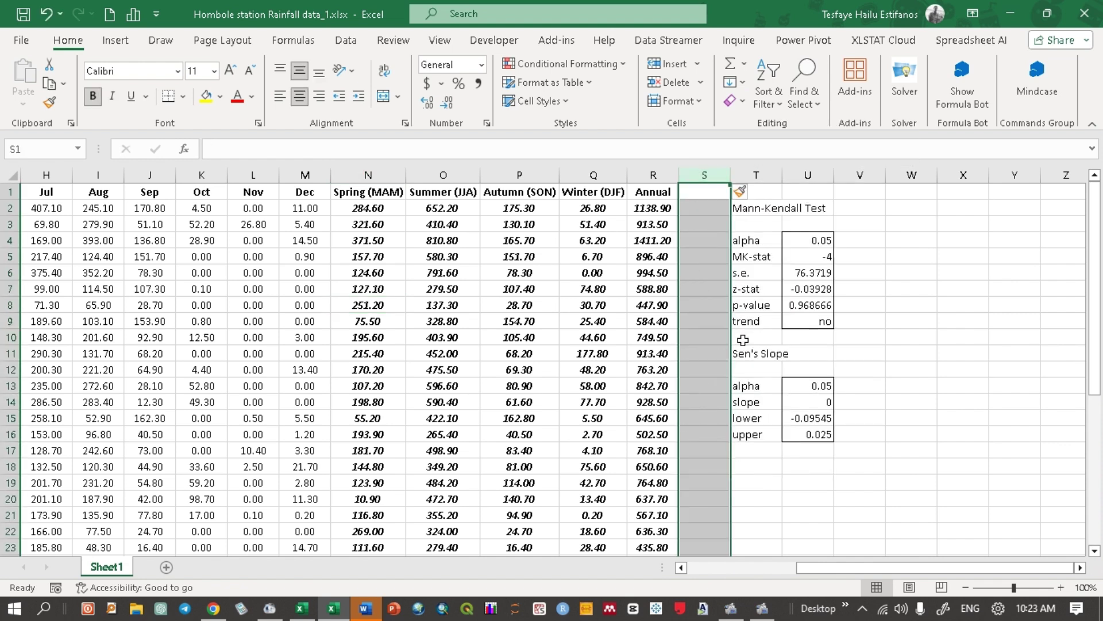
Step: Examine the January Mann-Kendall results (s.e., z-stat, p-value, trend) and the Sen's slope value
left_click(774, 245)
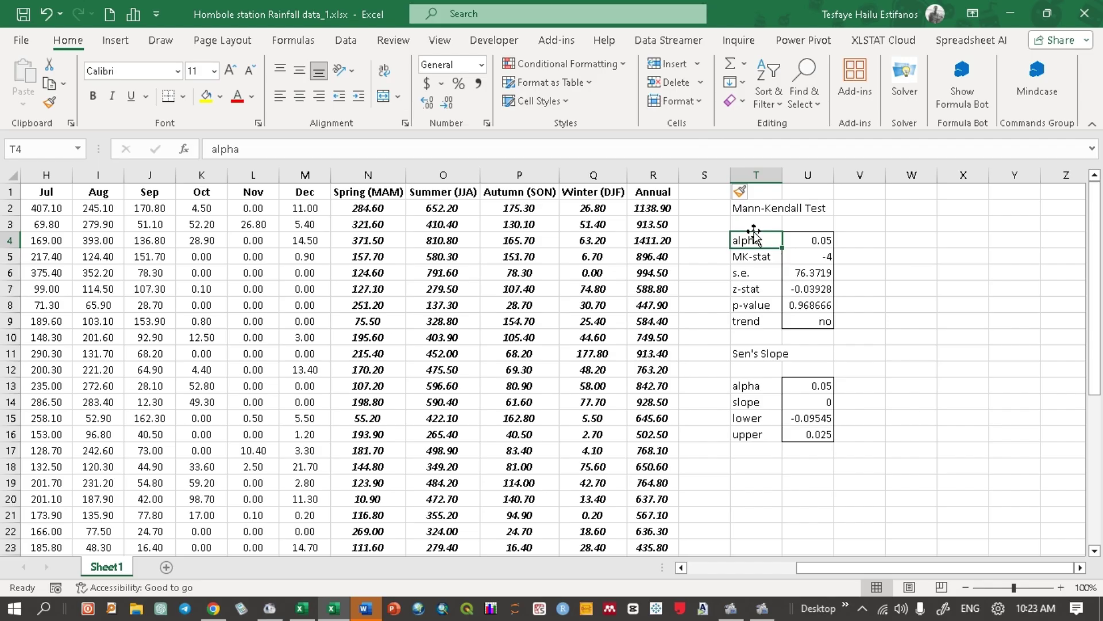
left_click(758, 207)
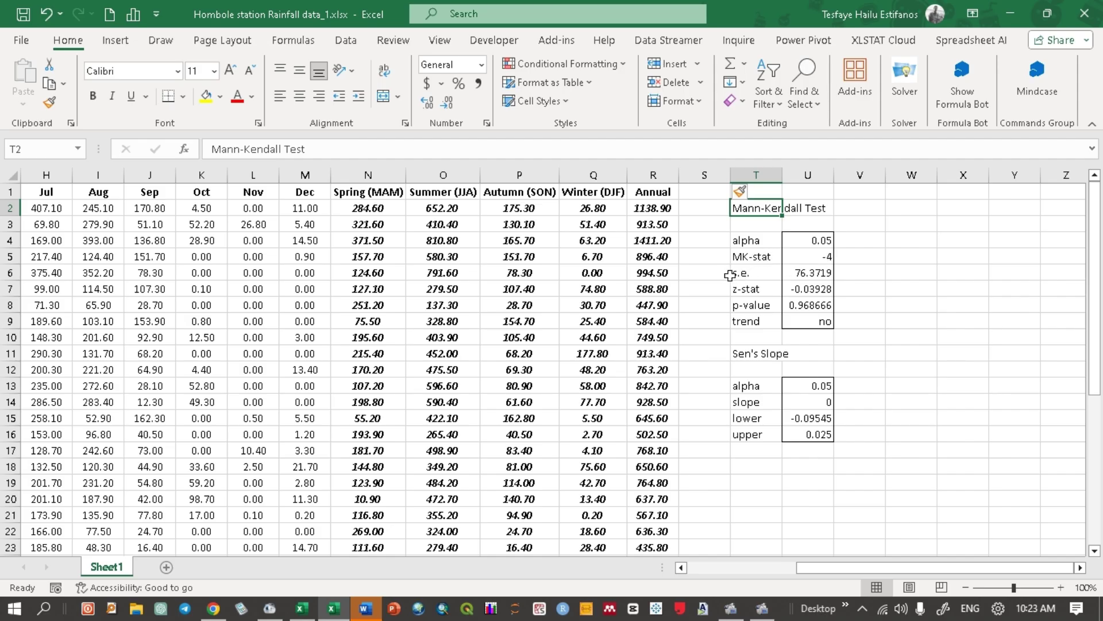
left_click(752, 272)
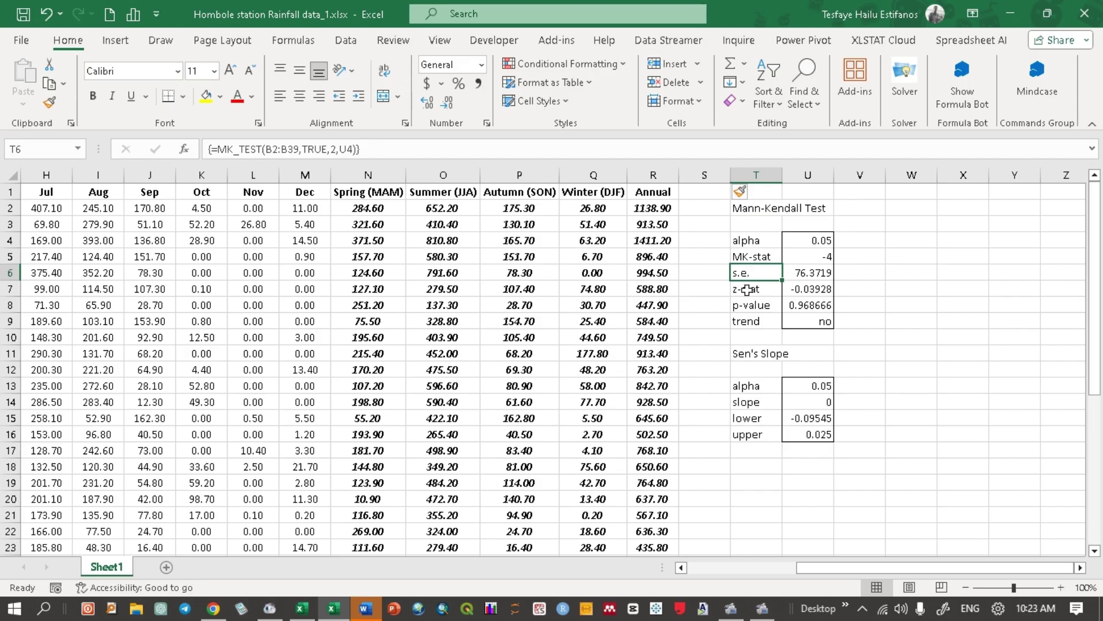
left_click(751, 289)
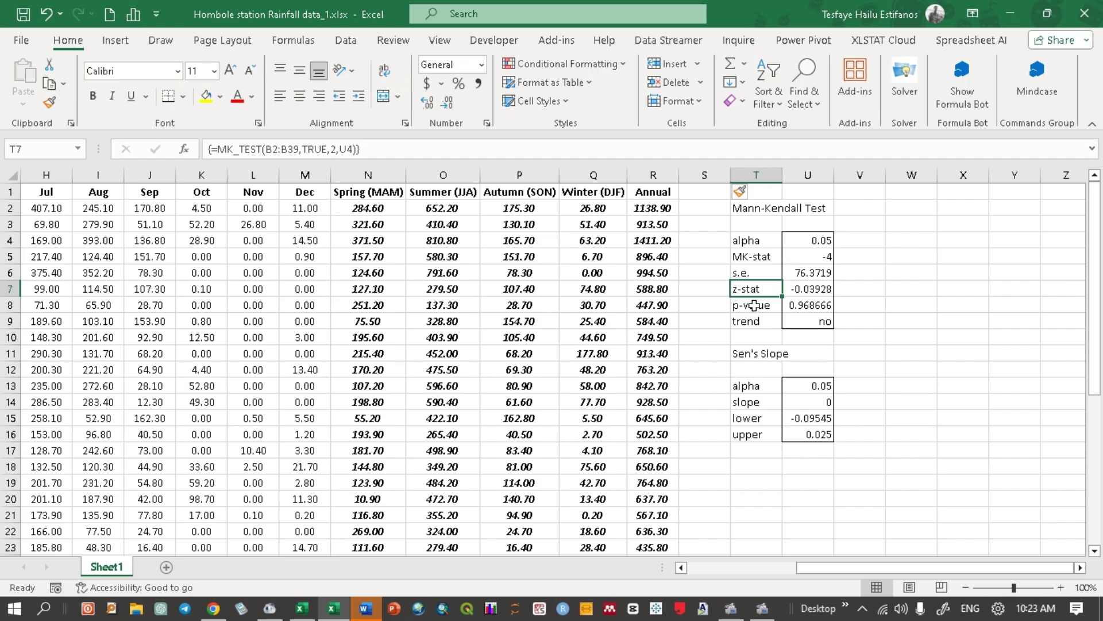
left_click(754, 305)
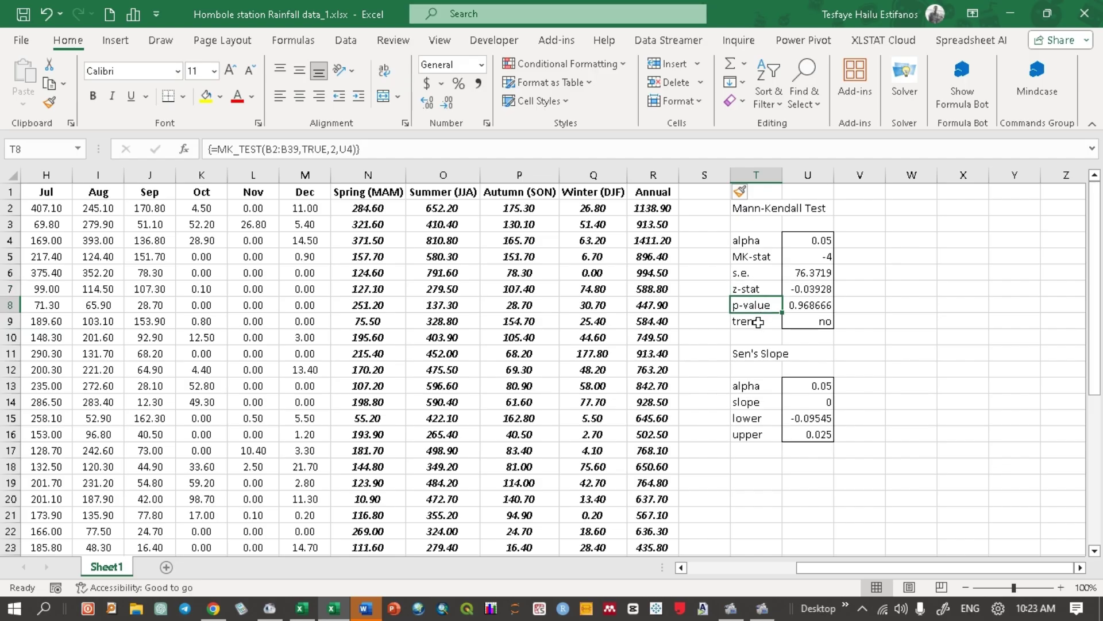
left_click(757, 321)
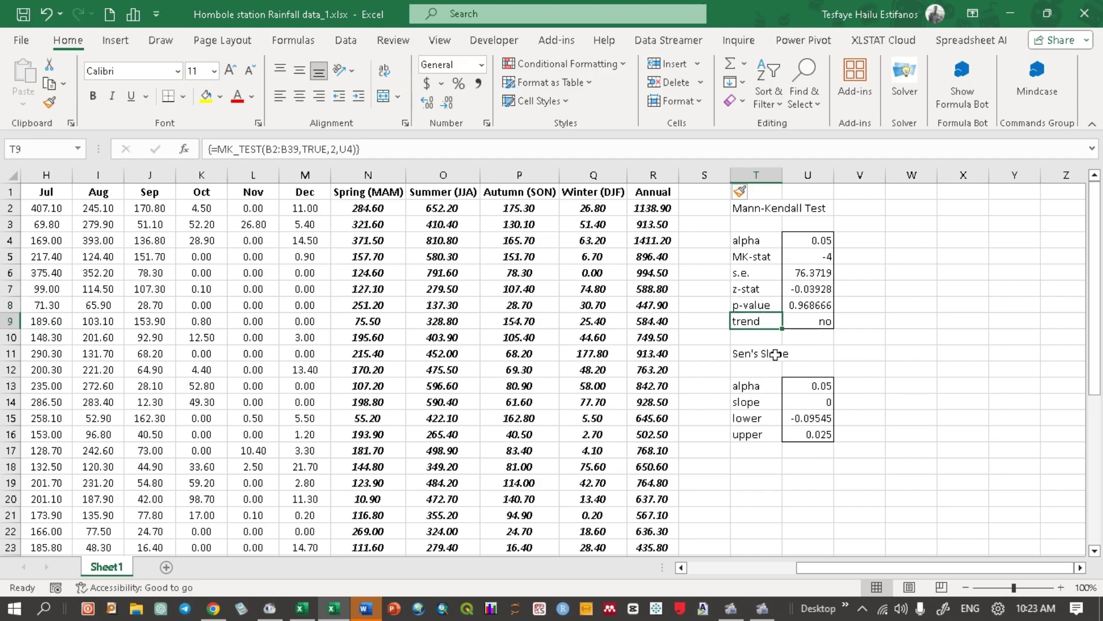
left_click(745, 401)
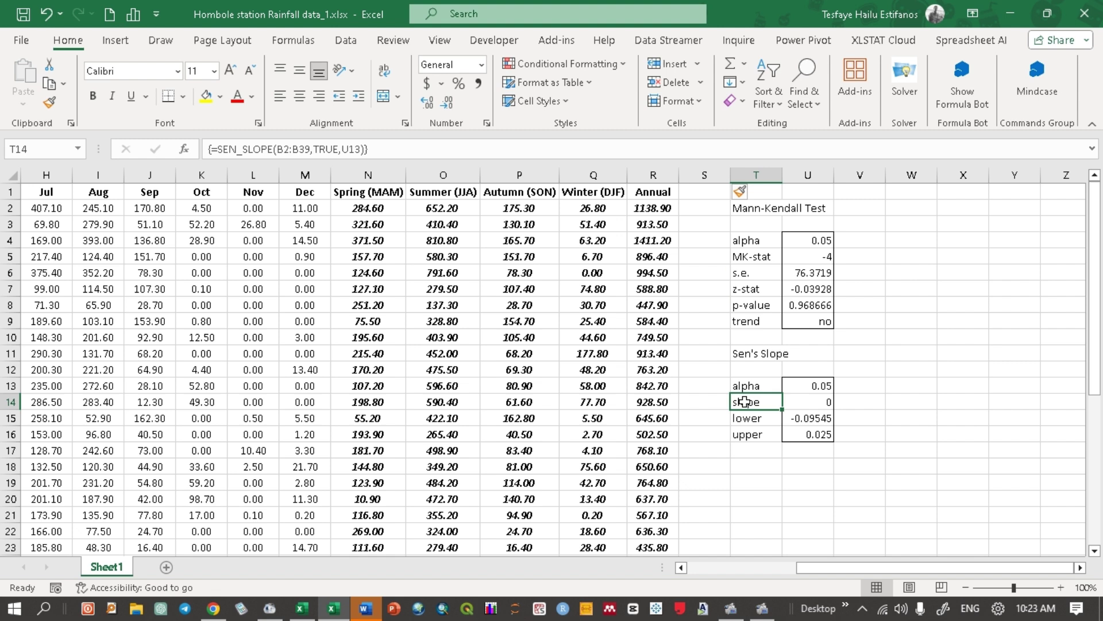
left_click(819, 398)
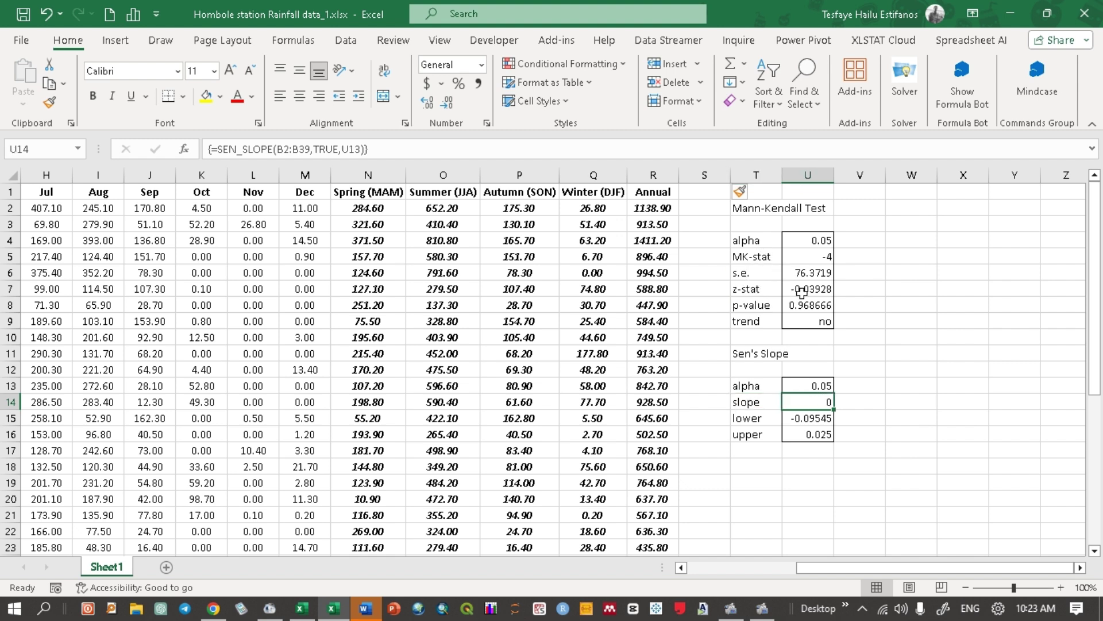
left_click(827, 290)
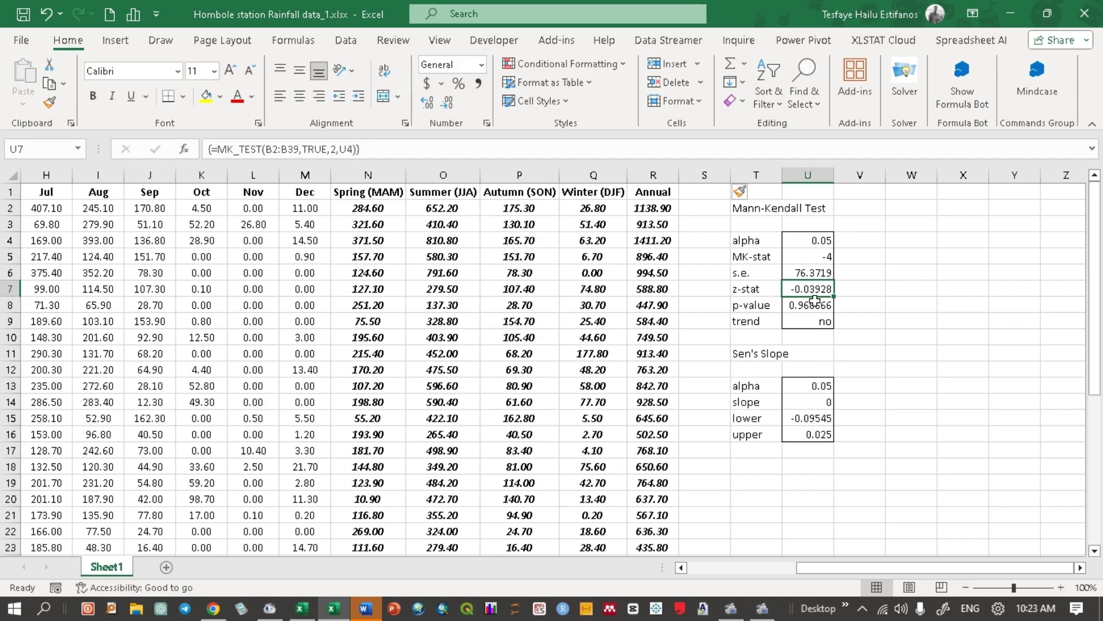
left_click(815, 300)
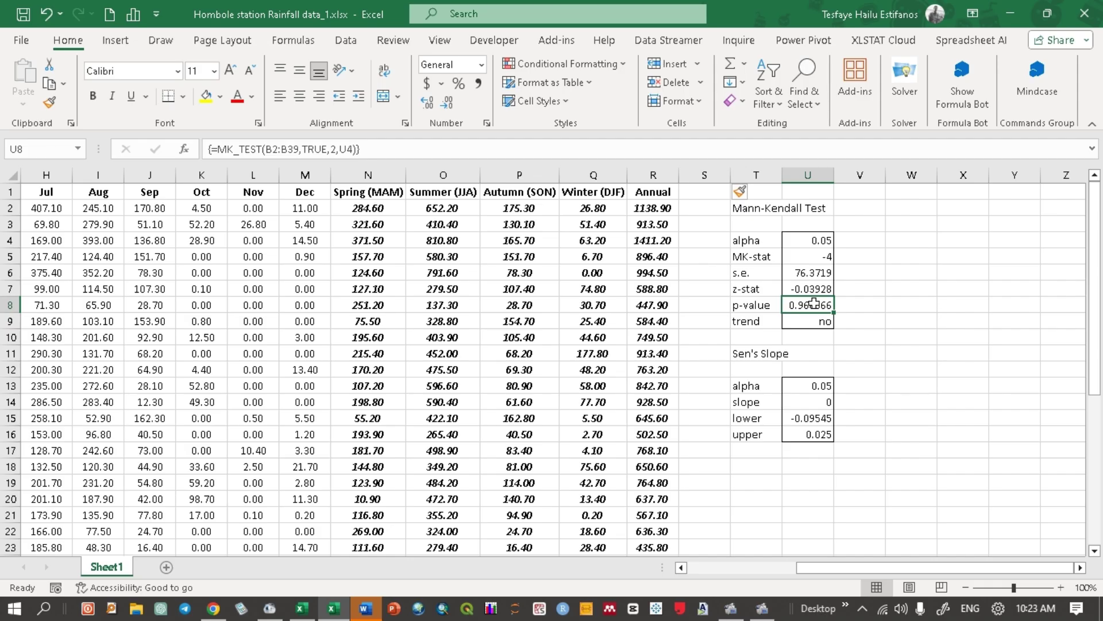
Step: Label the January z-stat as "decreasing" in V7 and the p-value as "insignificant" in V8
left_click(857, 285)
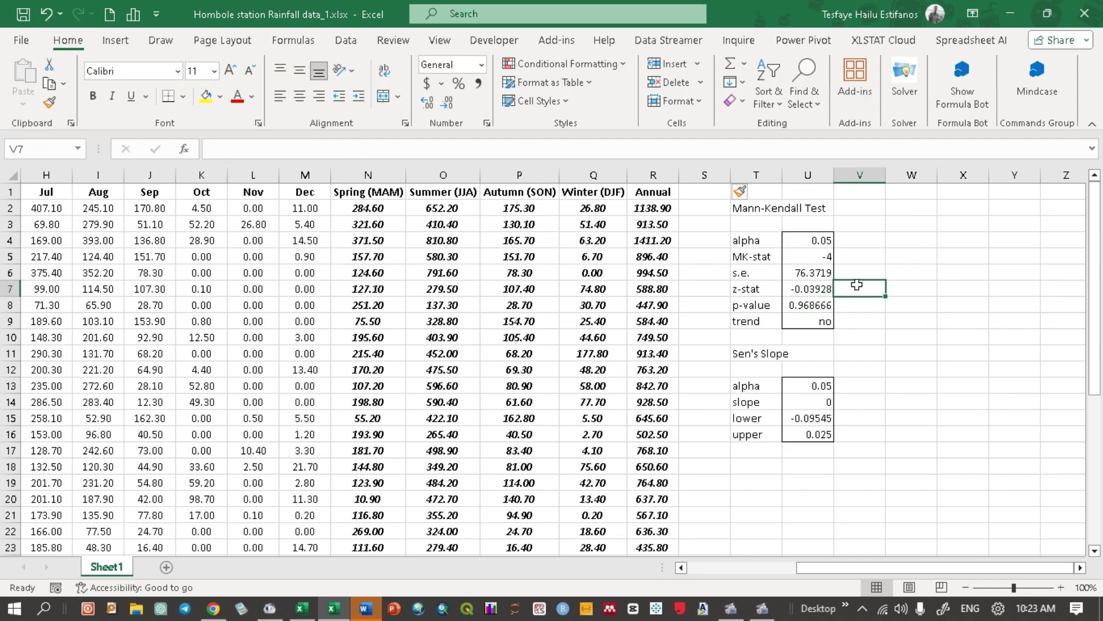
type("reasing")
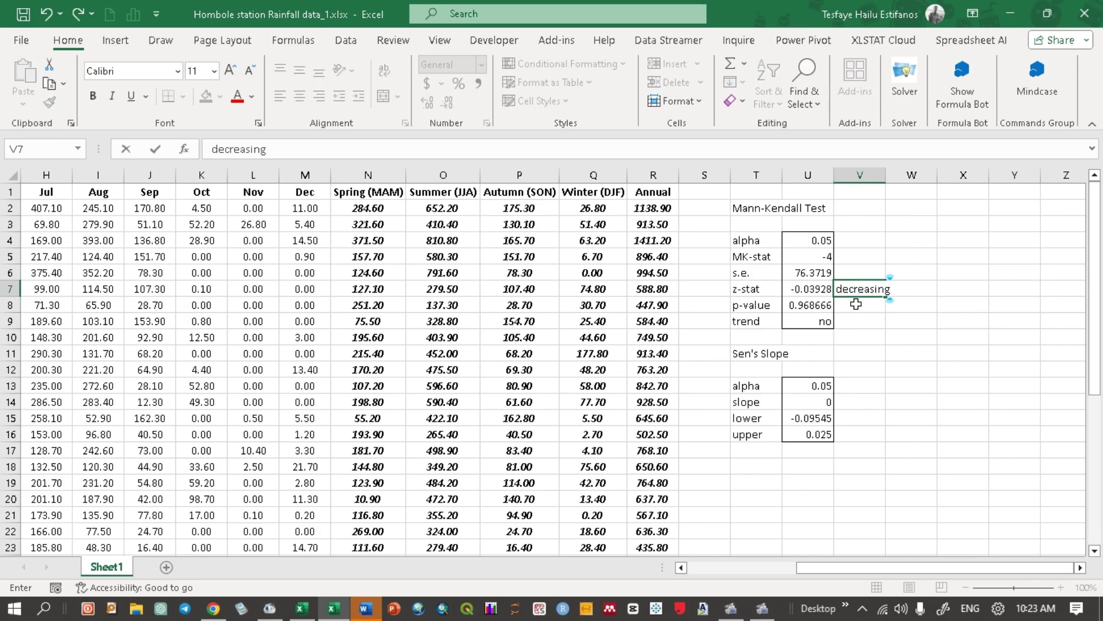
left_click(857, 304)
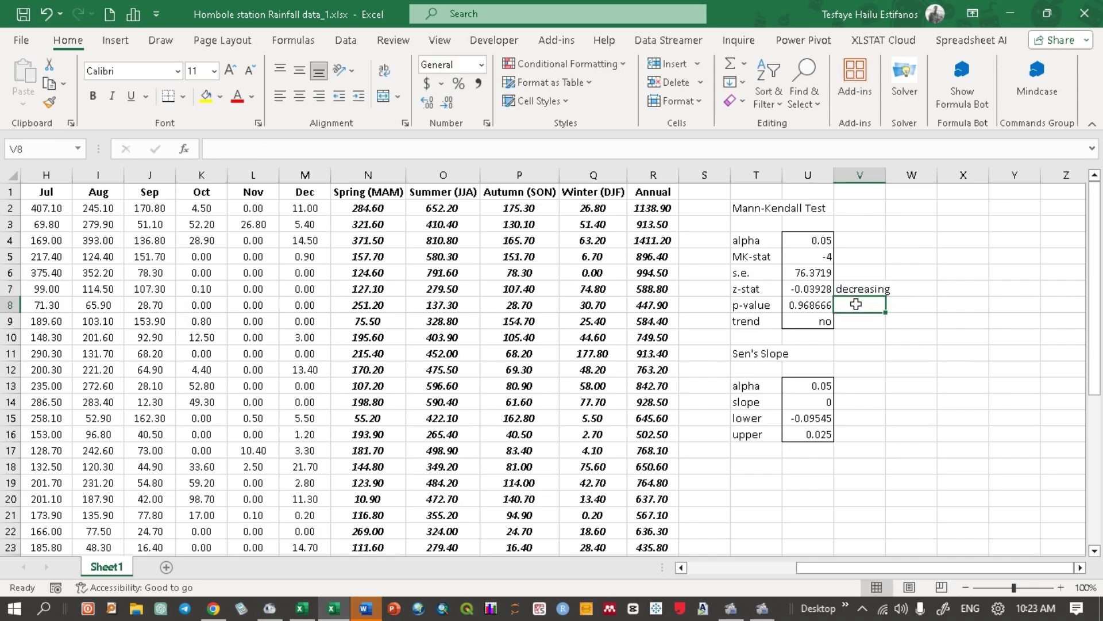
type("insign")
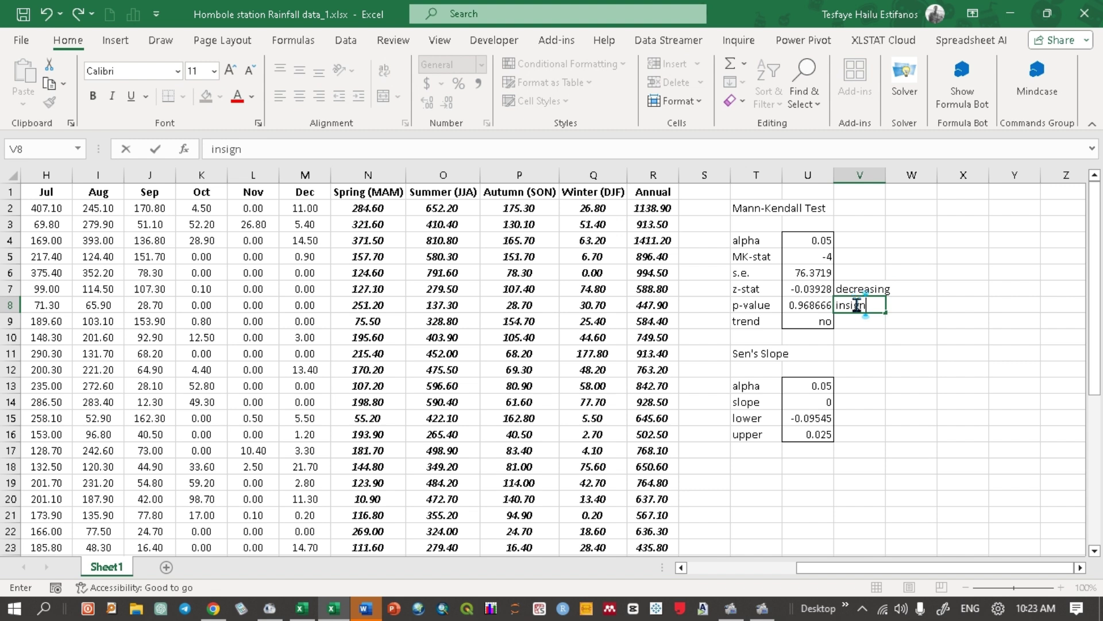
type("ificant")
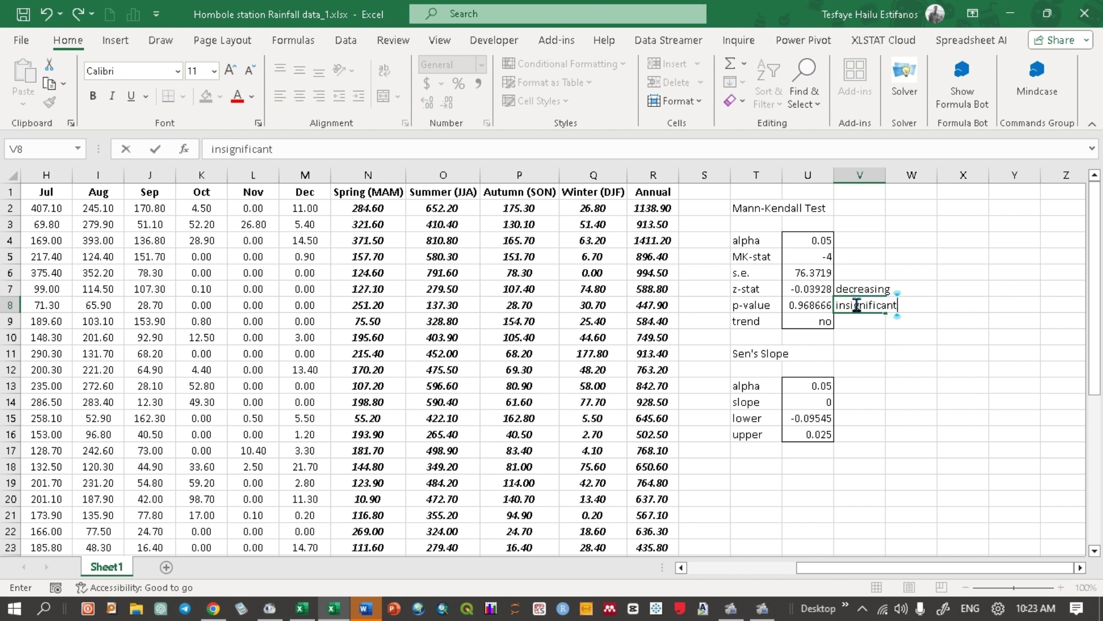
left_click(811, 320)
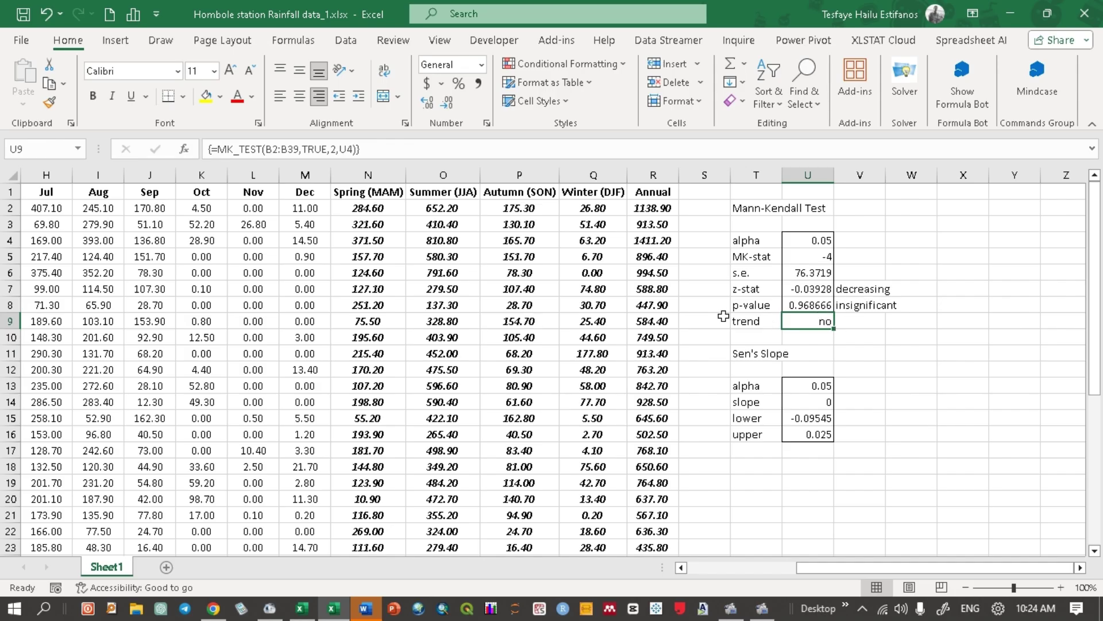
Step: Clear and delete columns T to W containing the January test results and their labels
left_click(742, 170)
left_click_drag(742, 171, 920, 266)
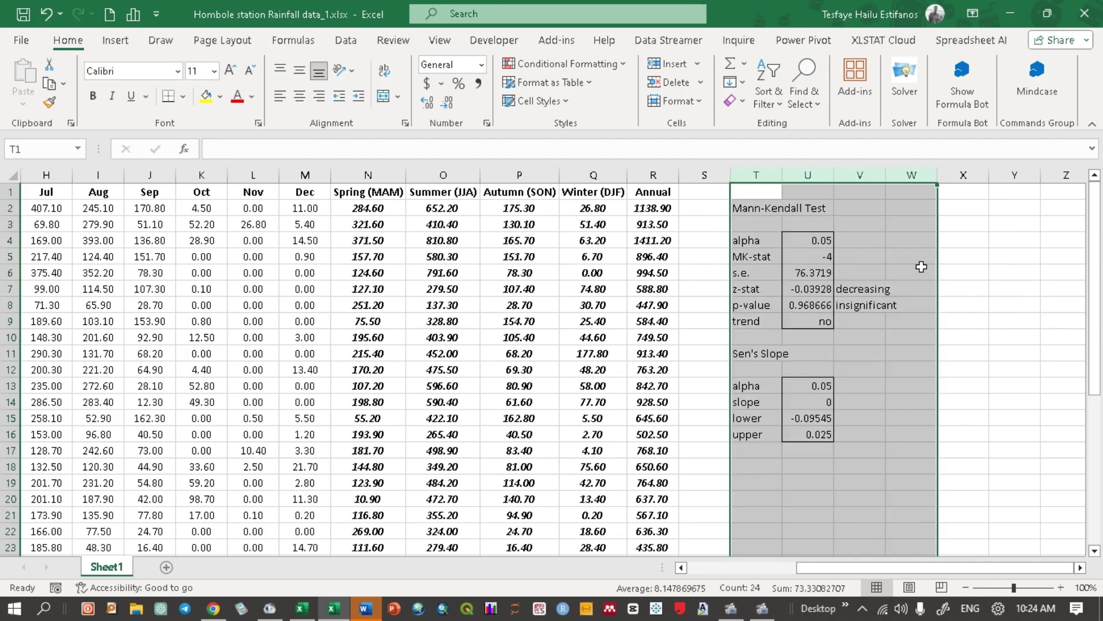
key("Delete")
right_click(921, 267)
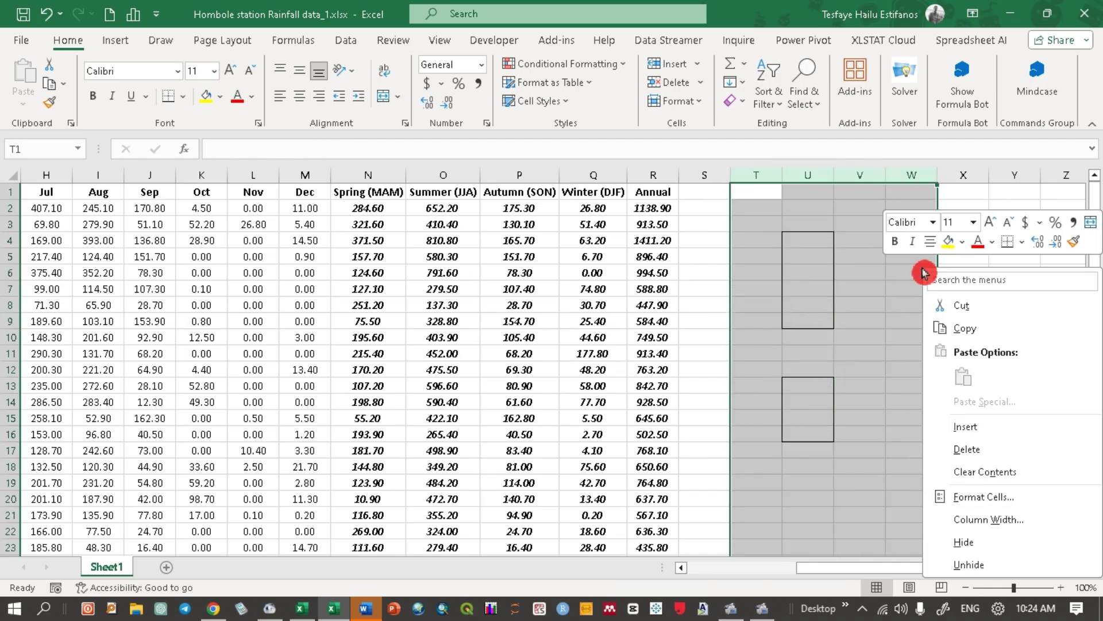
left_click(971, 450)
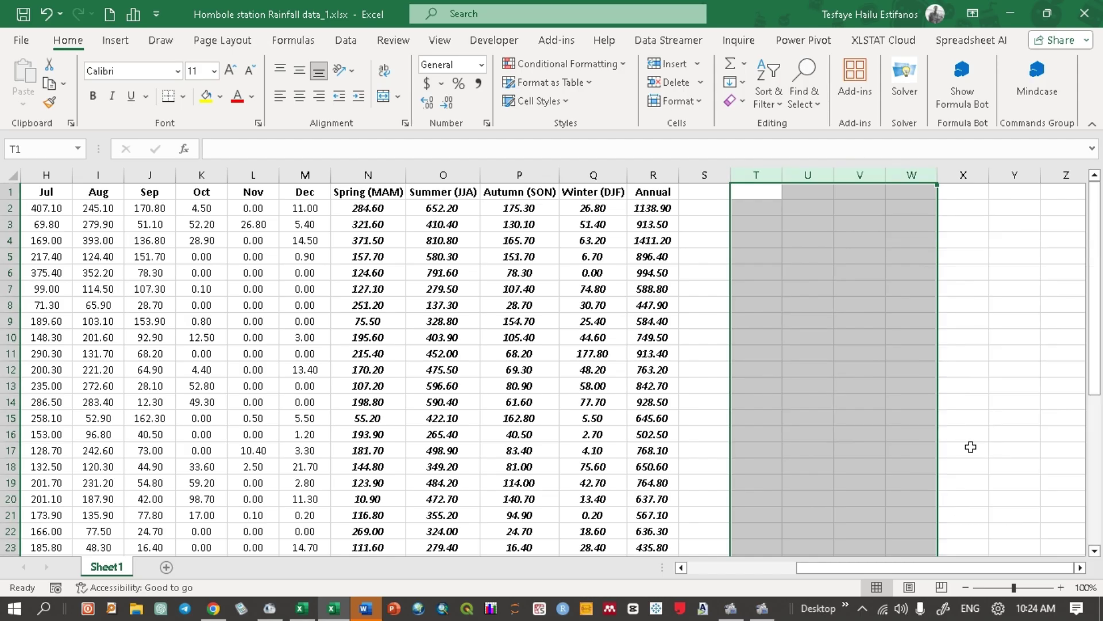
Step: Run the Mann-Kendall and Sen's Slope tests on the Summer (JJA) rainfall O2:O39 with alpha 0.05 and output range T3
left_click(765, 220)
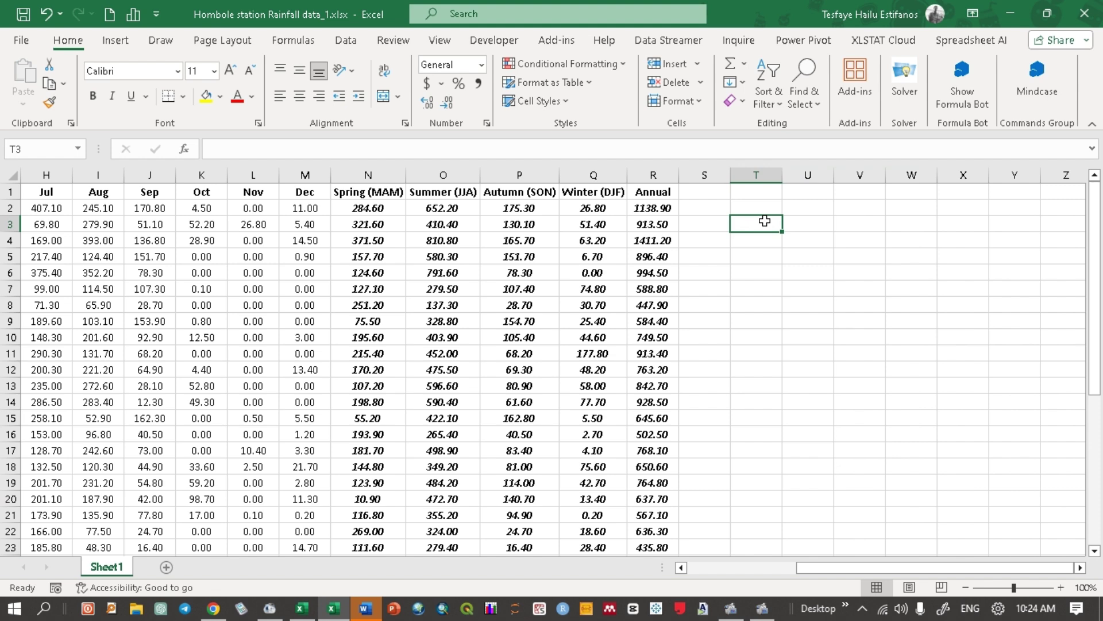
key("ctrl+m")
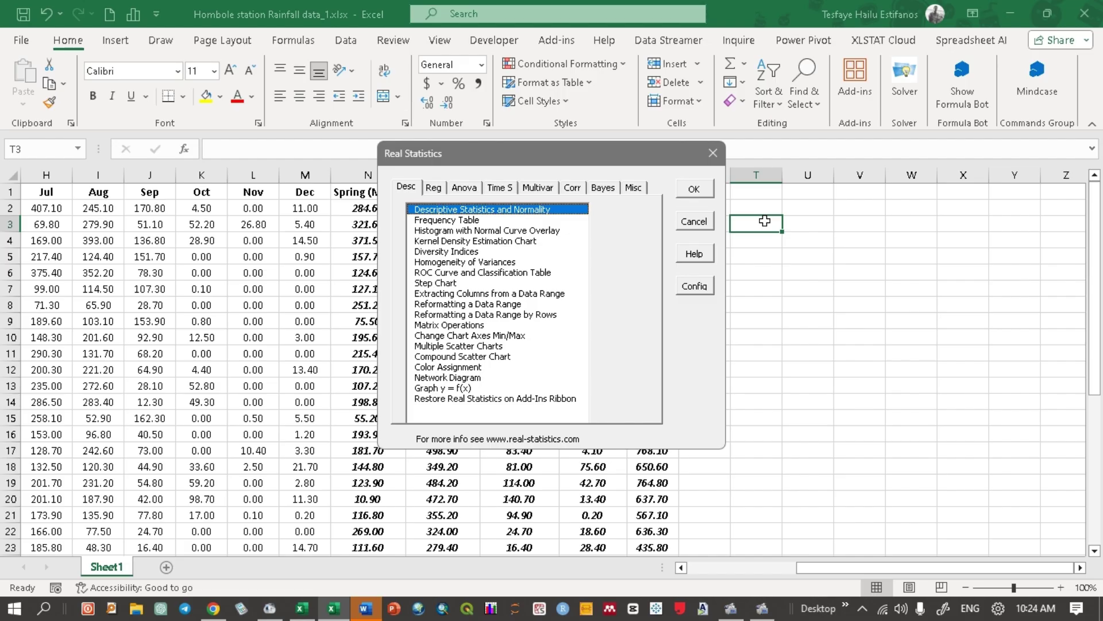
left_click(501, 189)
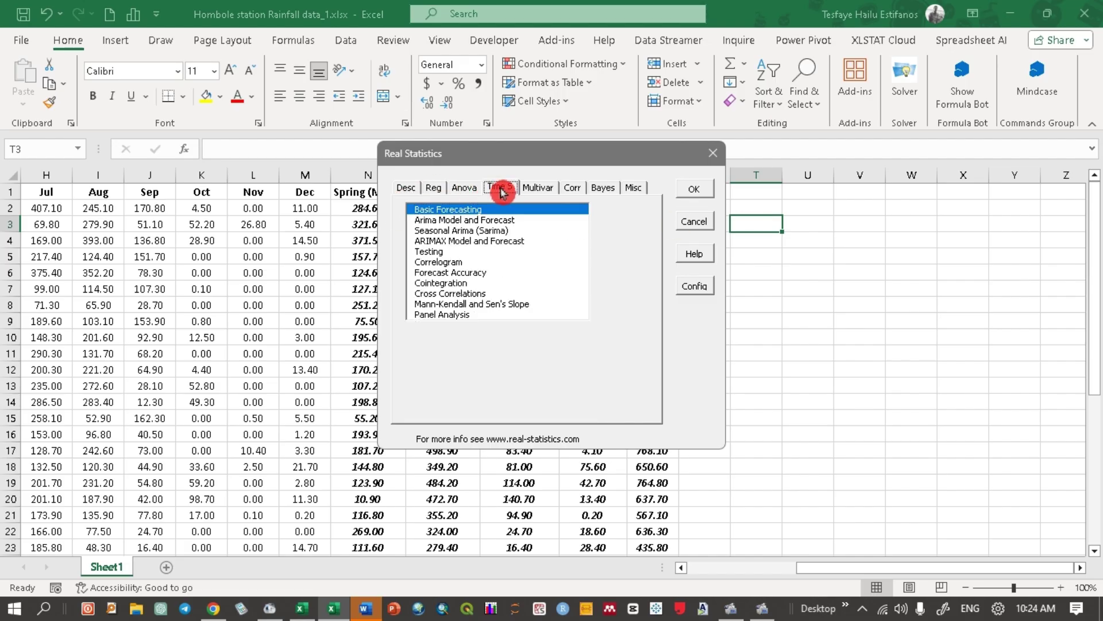
double_click(476, 305)
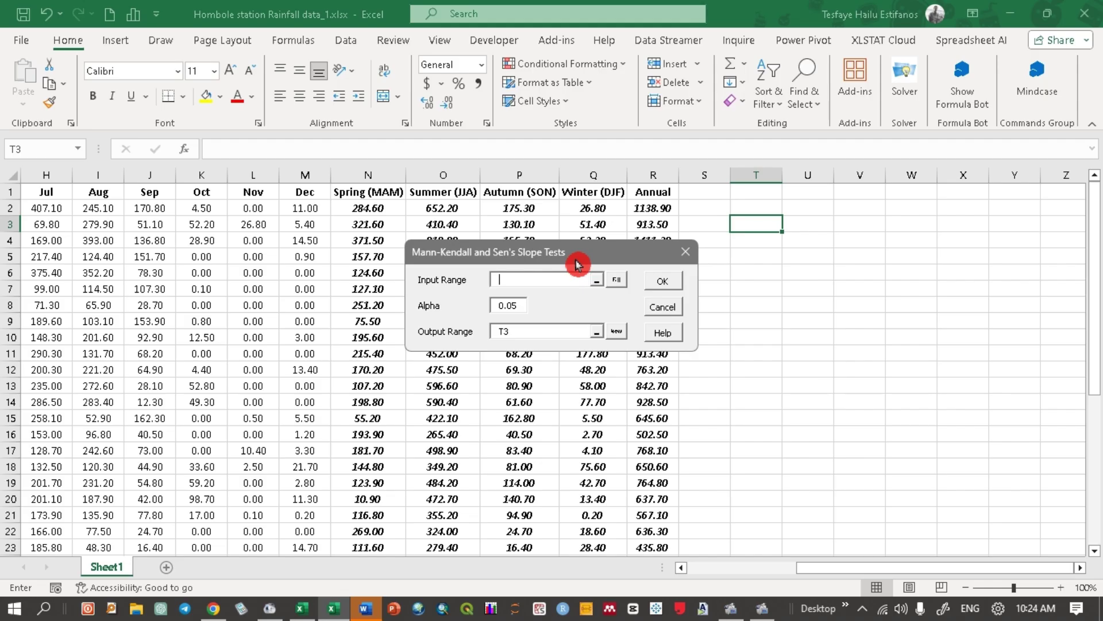
left_click(444, 208)
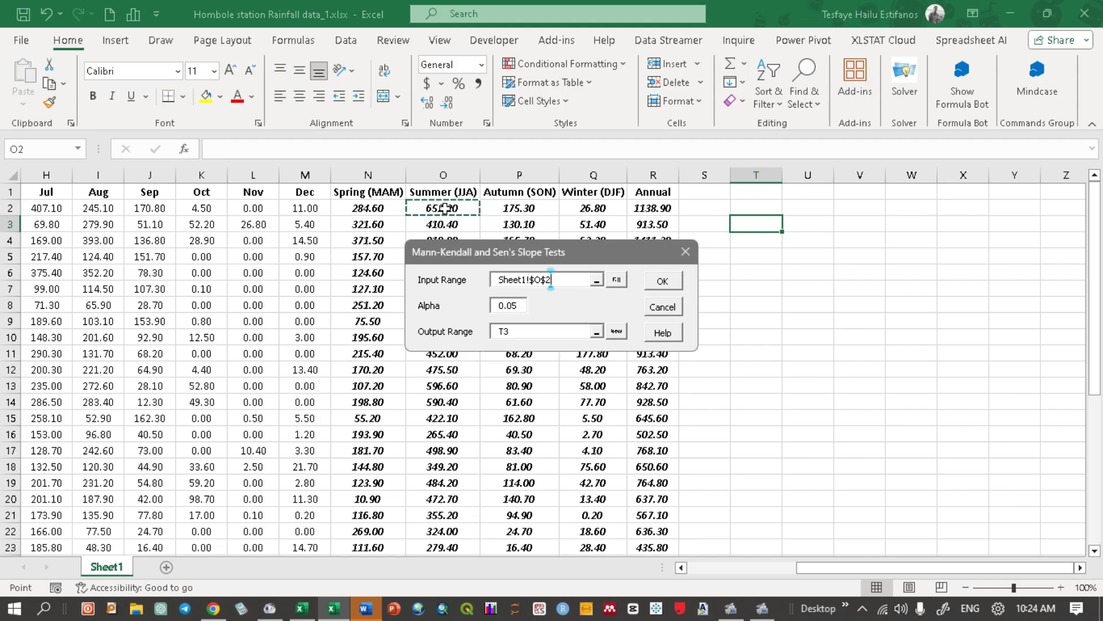
left_click_drag(444, 208, 443, 500)
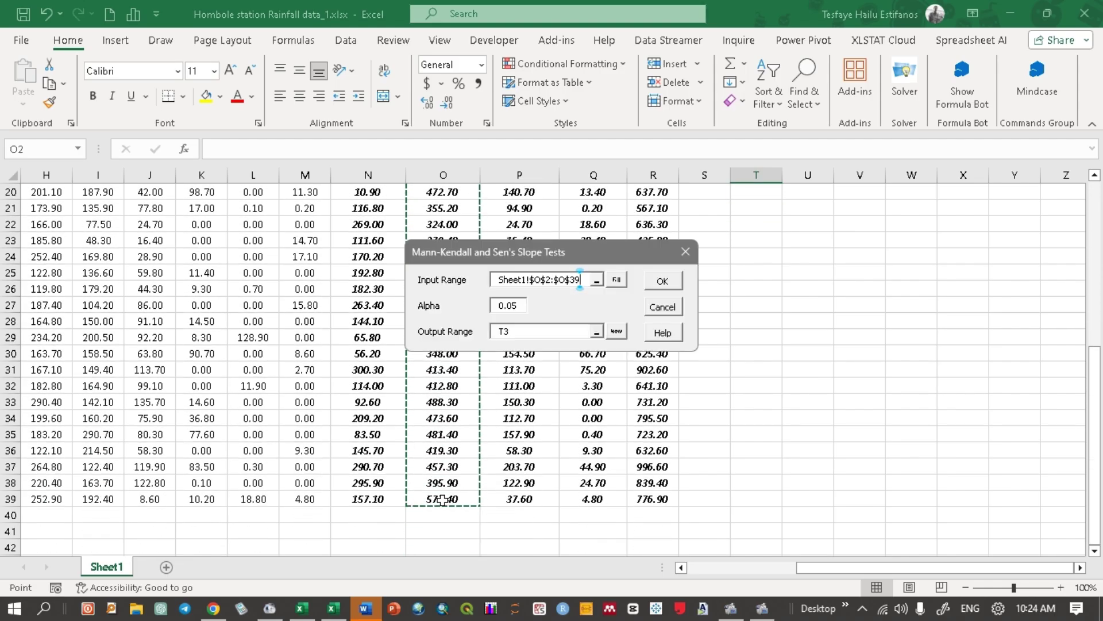
left_click(529, 311)
left_click(663, 281)
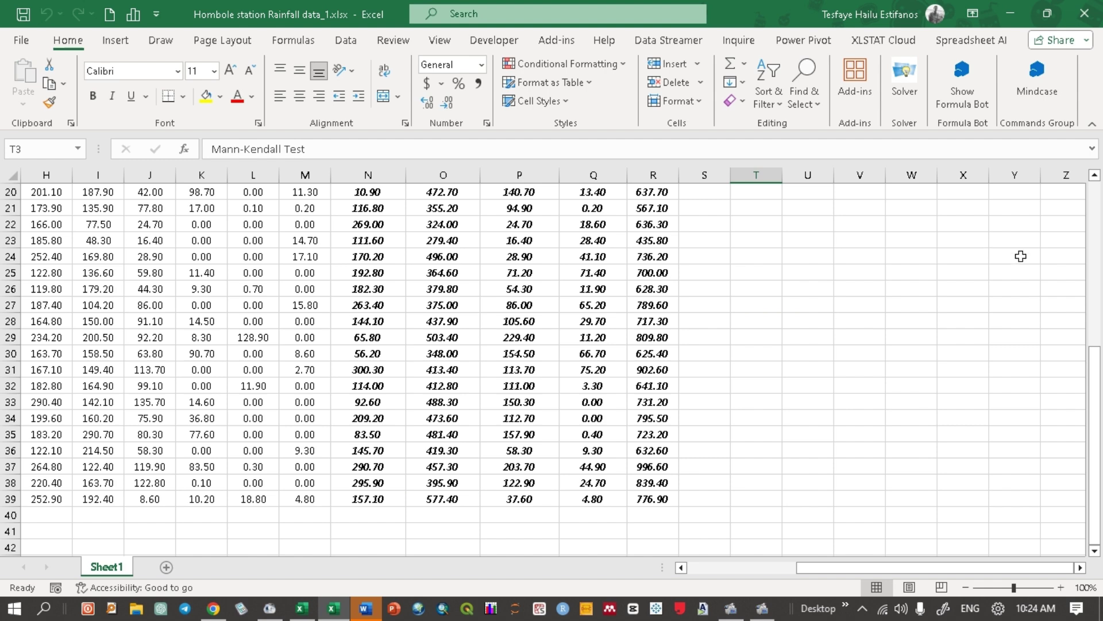
left_click_drag(1092, 418, 1091, 209)
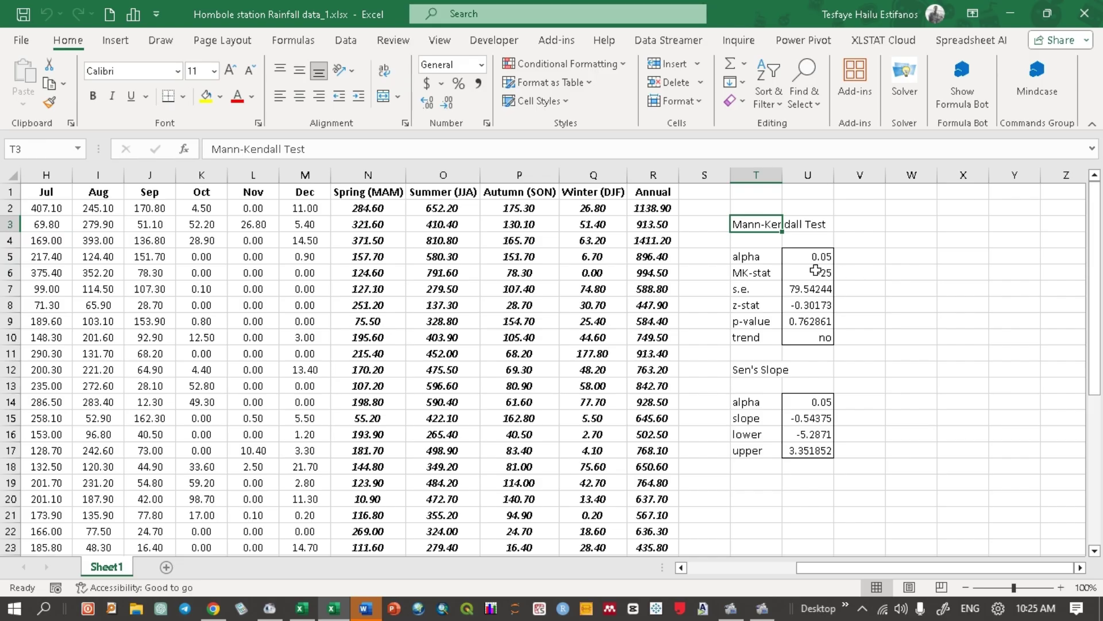
Step: Label the Summer z-stat as "decreasing" in V8 and the p-value as "insignificant" in V9
left_click(818, 305)
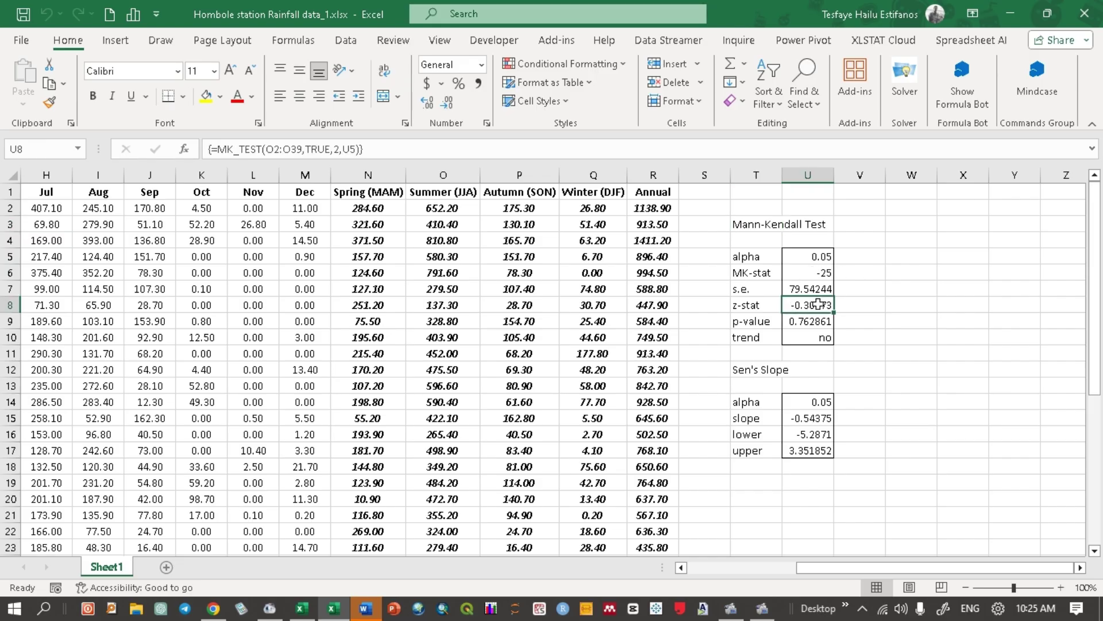
left_click(855, 304)
type("d")
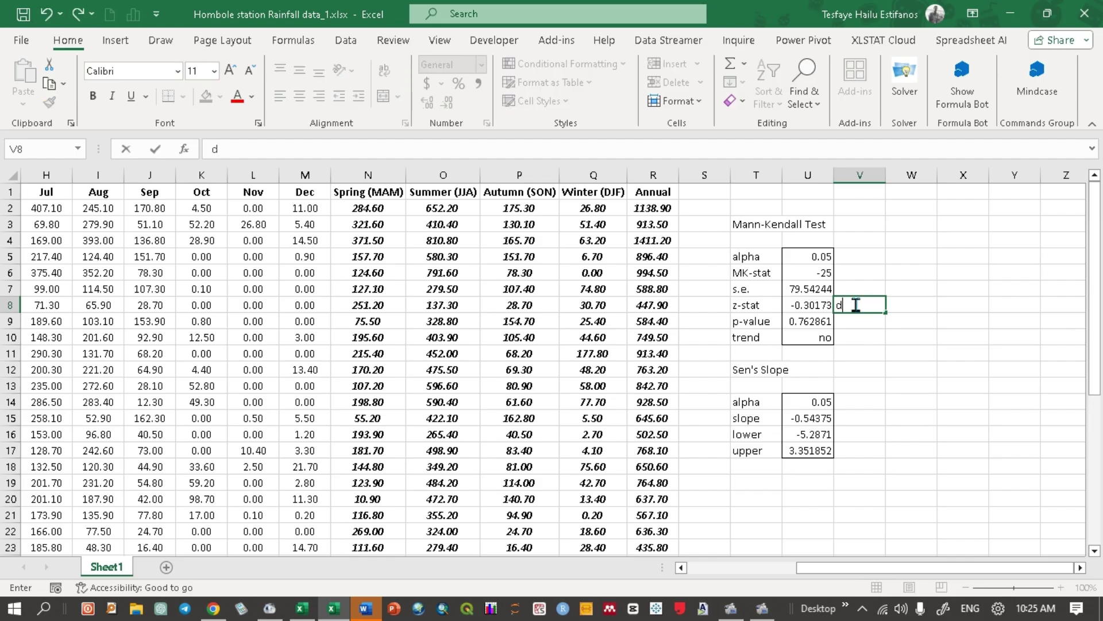
type("ecreasing")
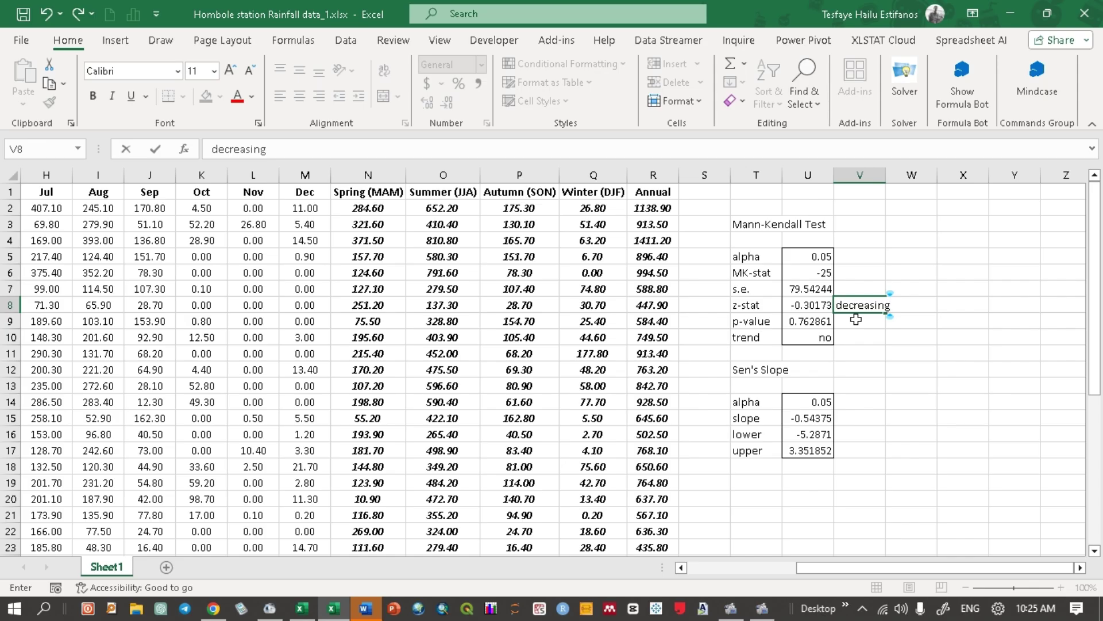
left_click(856, 320)
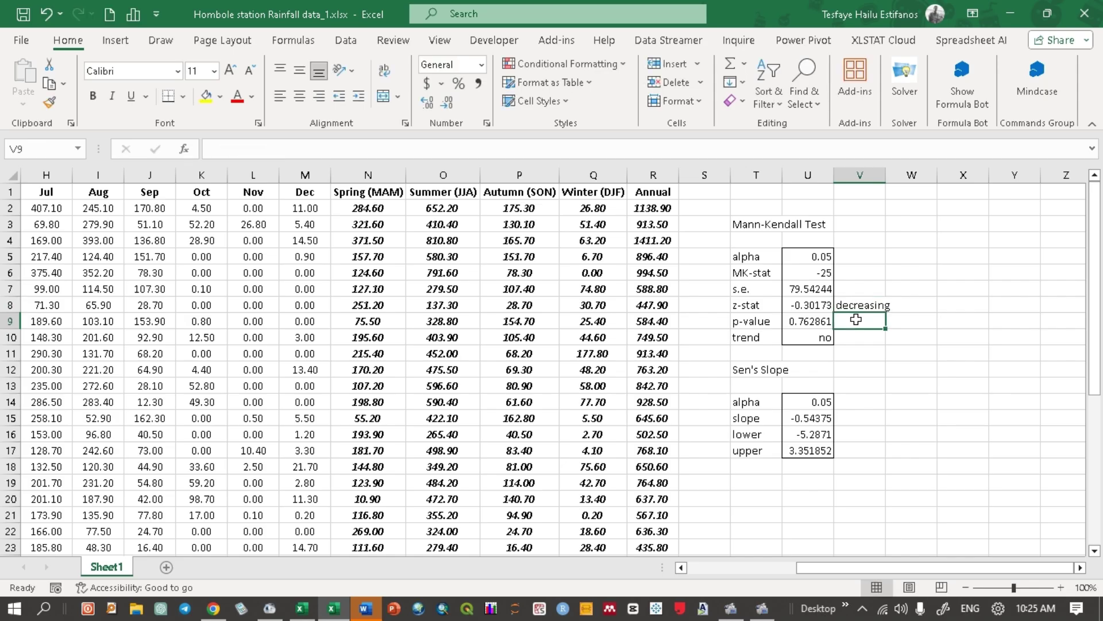
type("insig")
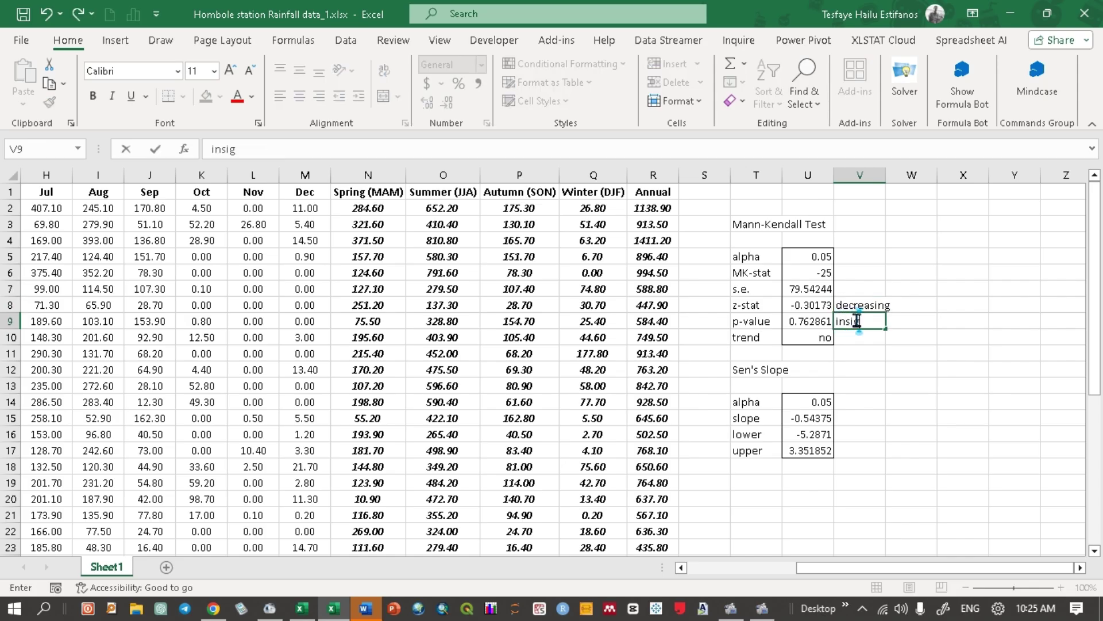
type("nificant")
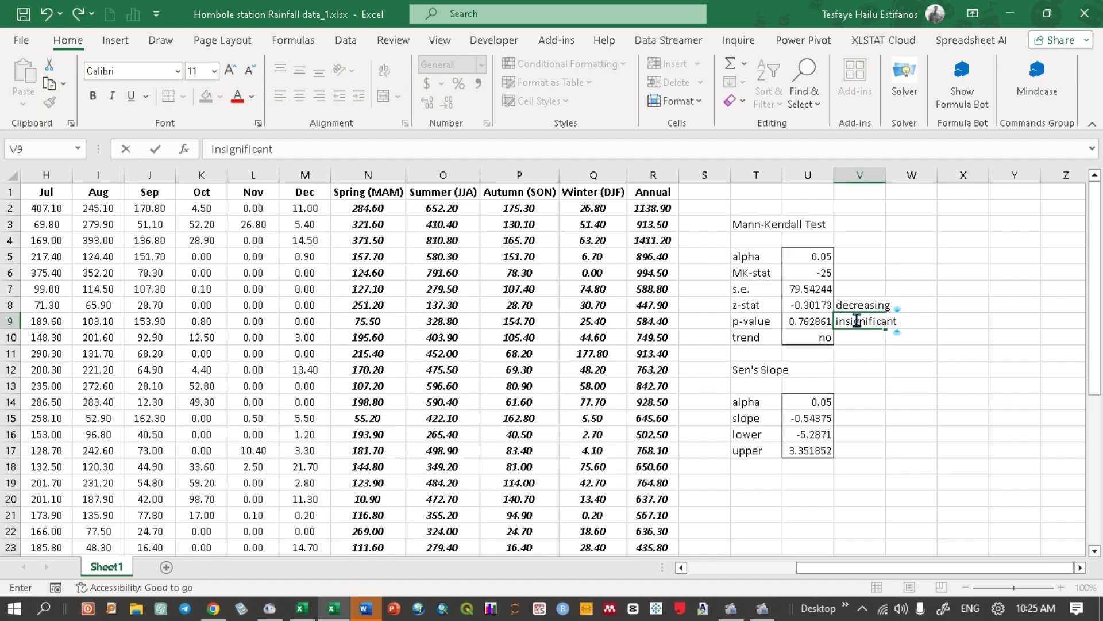
left_click(855, 368)
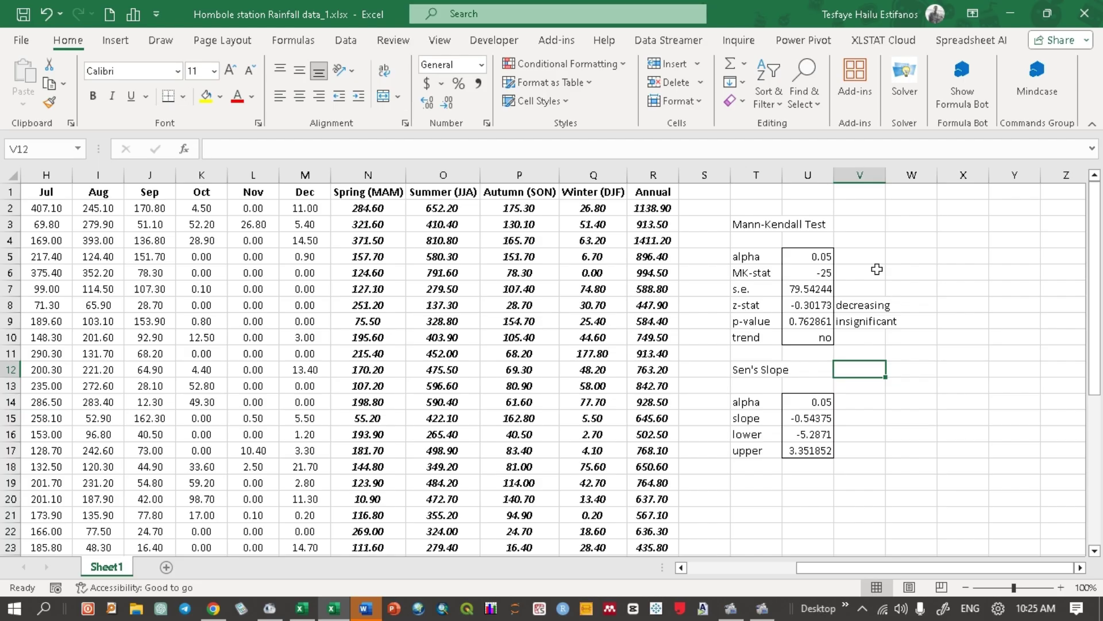
Step: Start the Mann-Kendall and Sen's Slope tests on the Annual rainfall, using R2:R39 as the input range
key("ctrl+m")
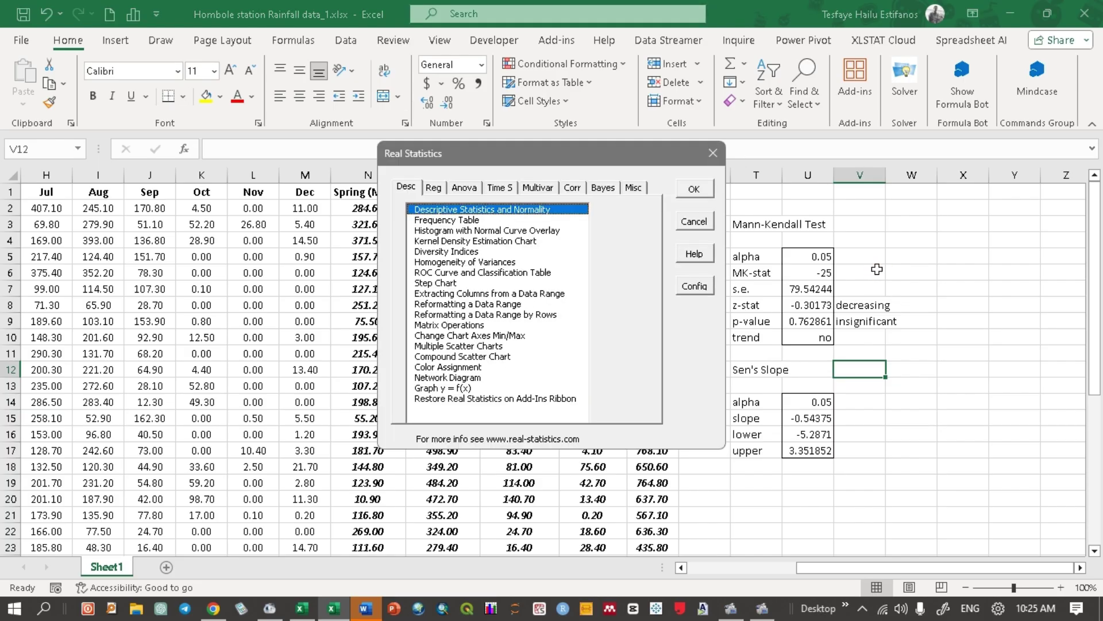
left_click(511, 189)
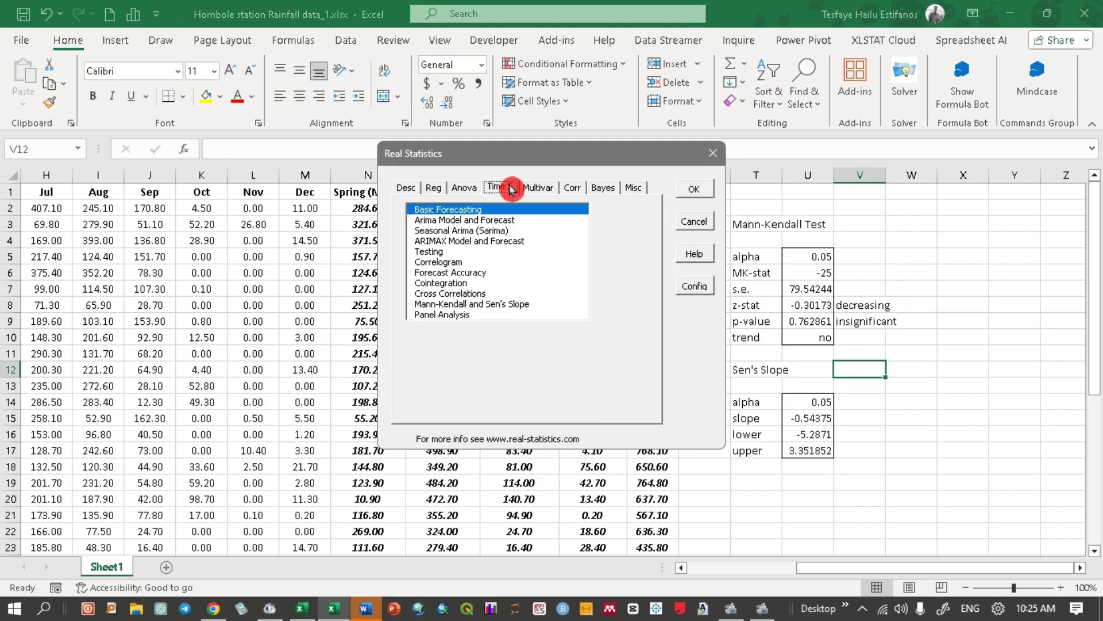
double_click(468, 304)
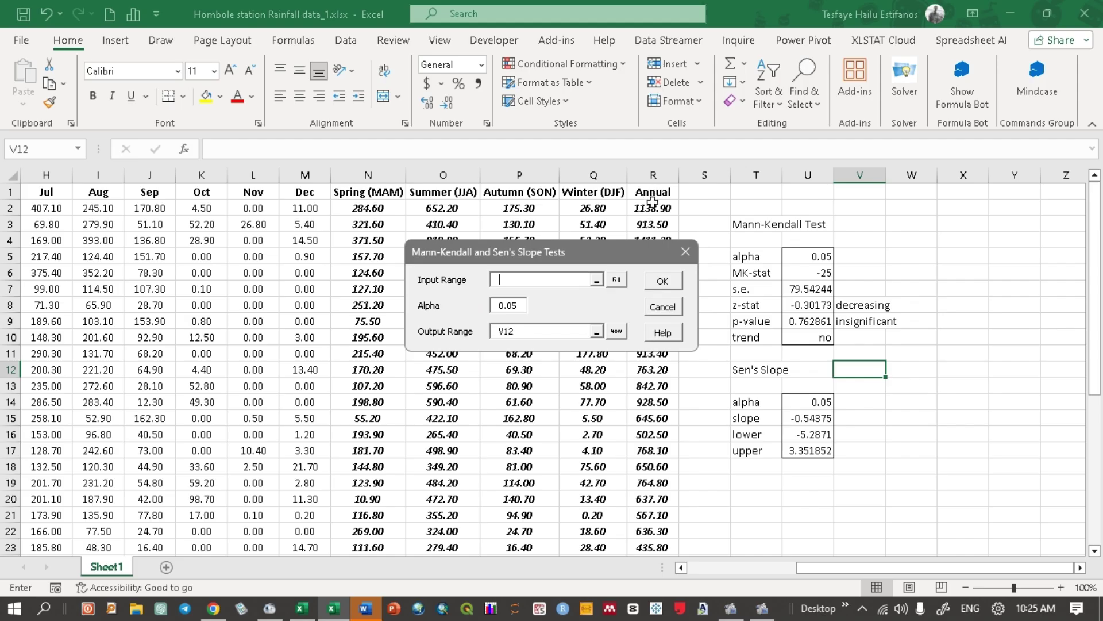
left_click_drag(653, 205, 653, 519)
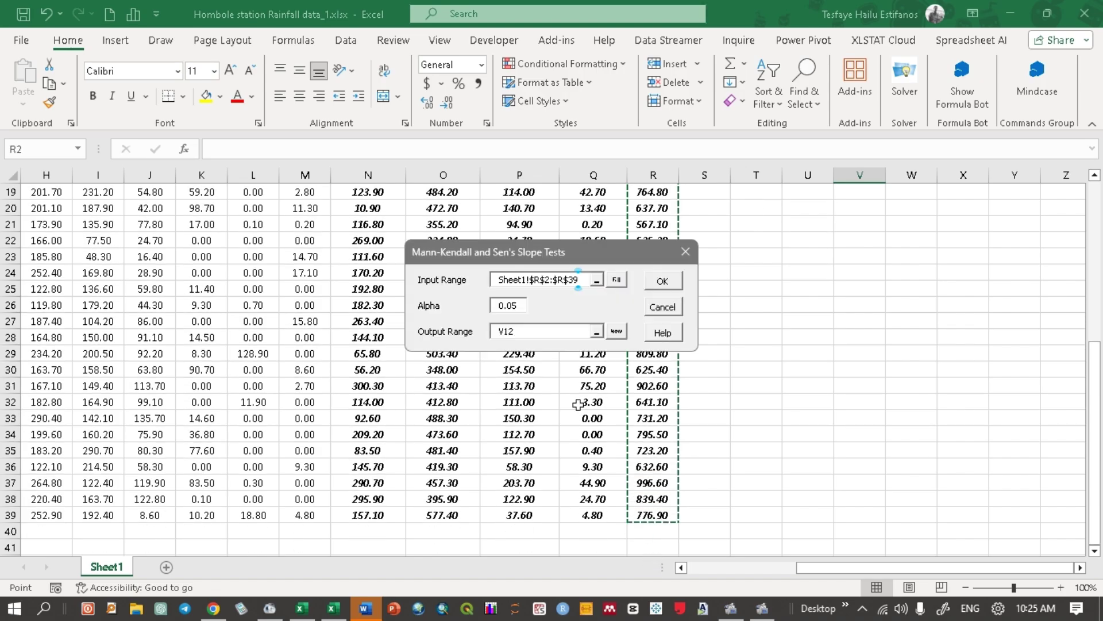
left_click(516, 331)
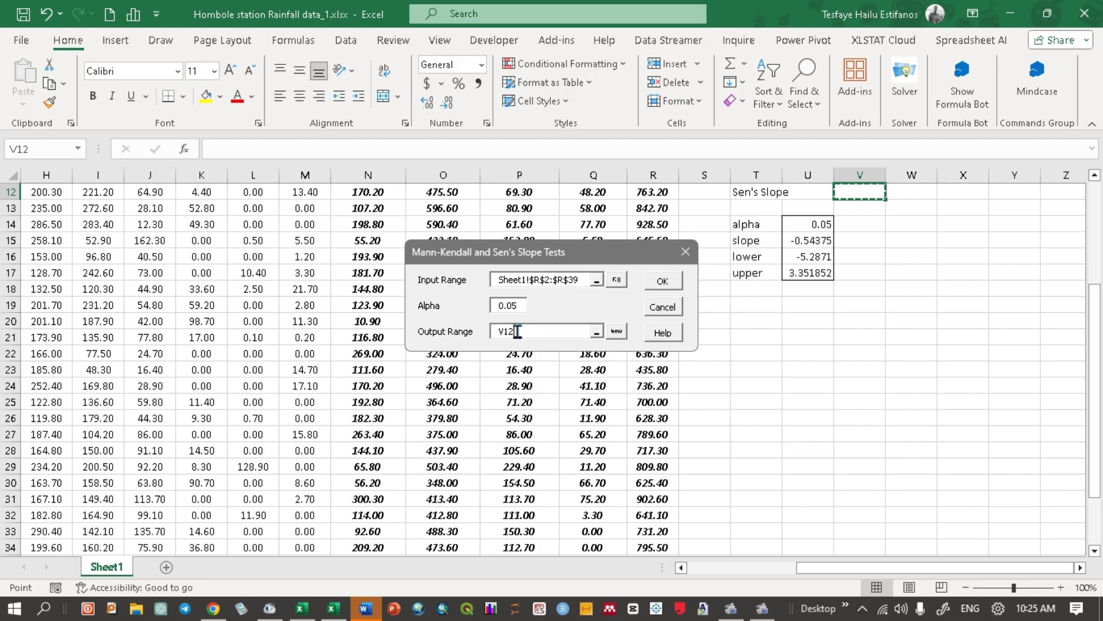
key("BackSpace")
key("BackSpace")
type("2")
left_click(666, 282)
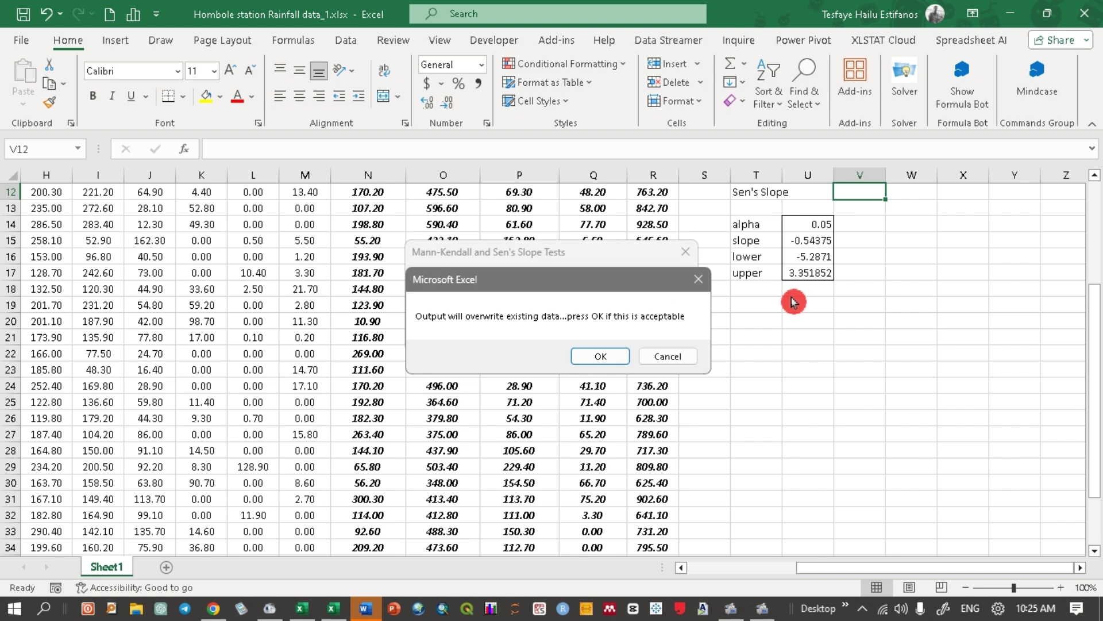
left_click(677, 356)
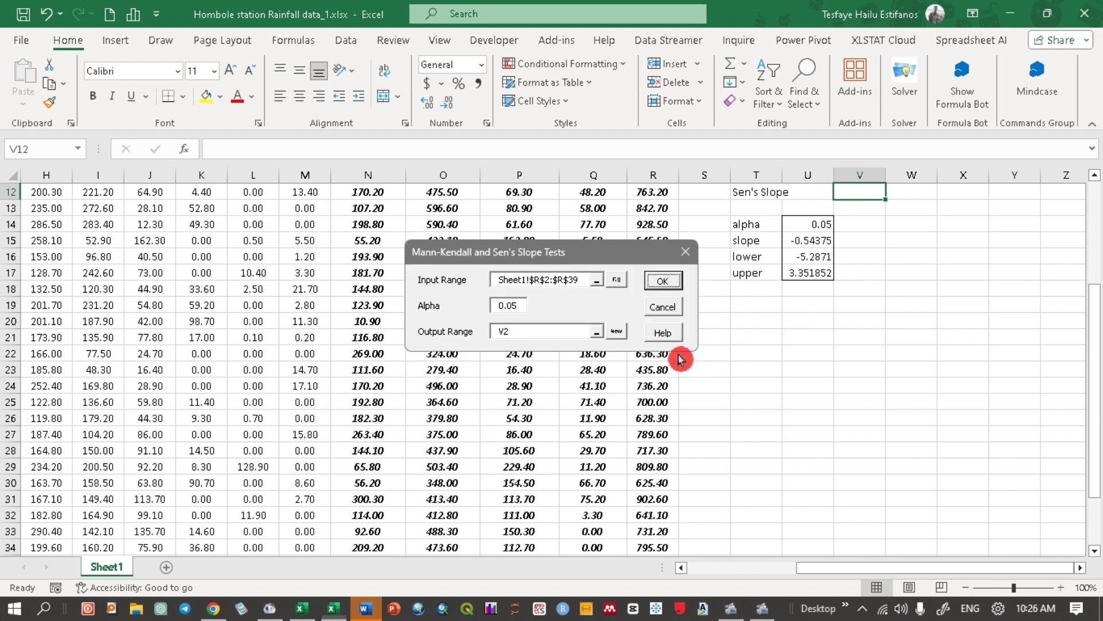
Step: Run the Annual rainfall tests with output range X2, and examine the resulting z-stat, p-value and trend
left_click(505, 334)
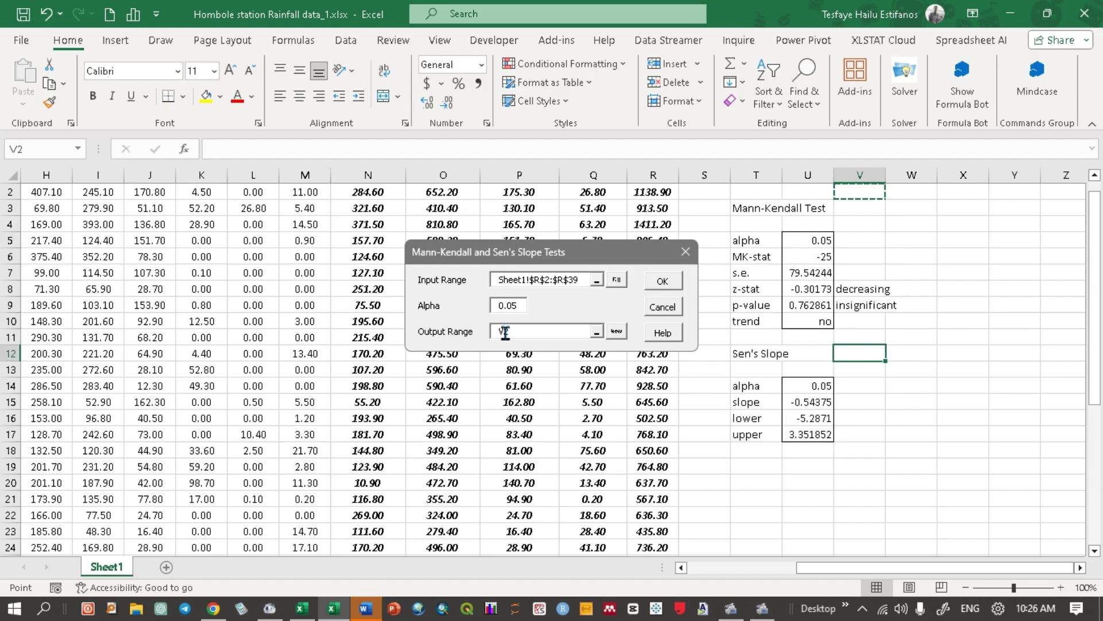
double_click(504, 334)
type("X2")
left_click(663, 286)
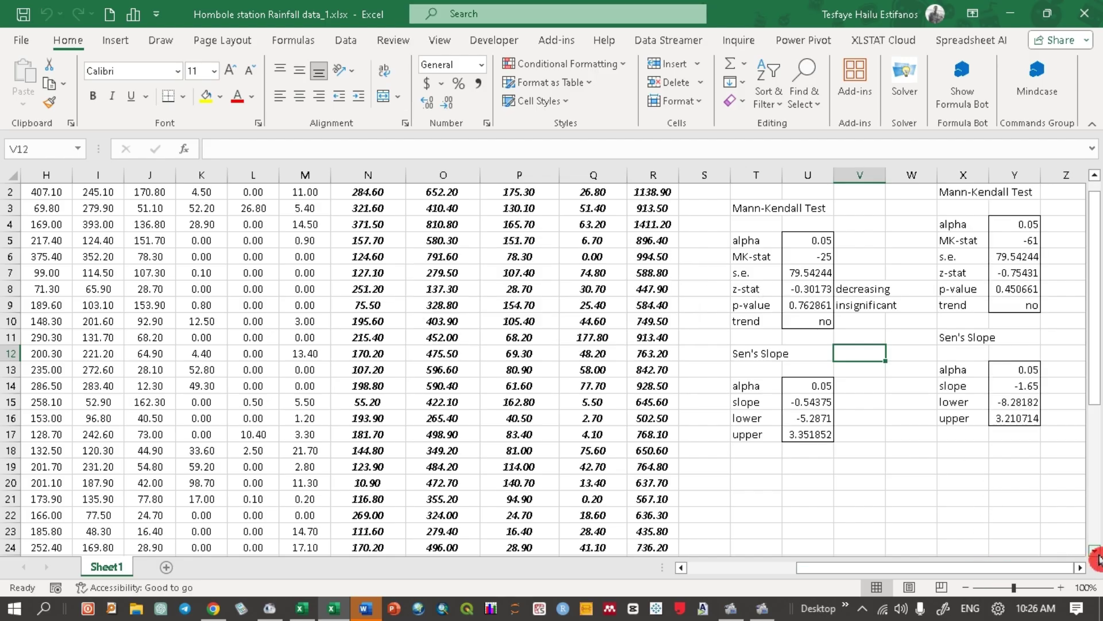
left_click(1095, 176)
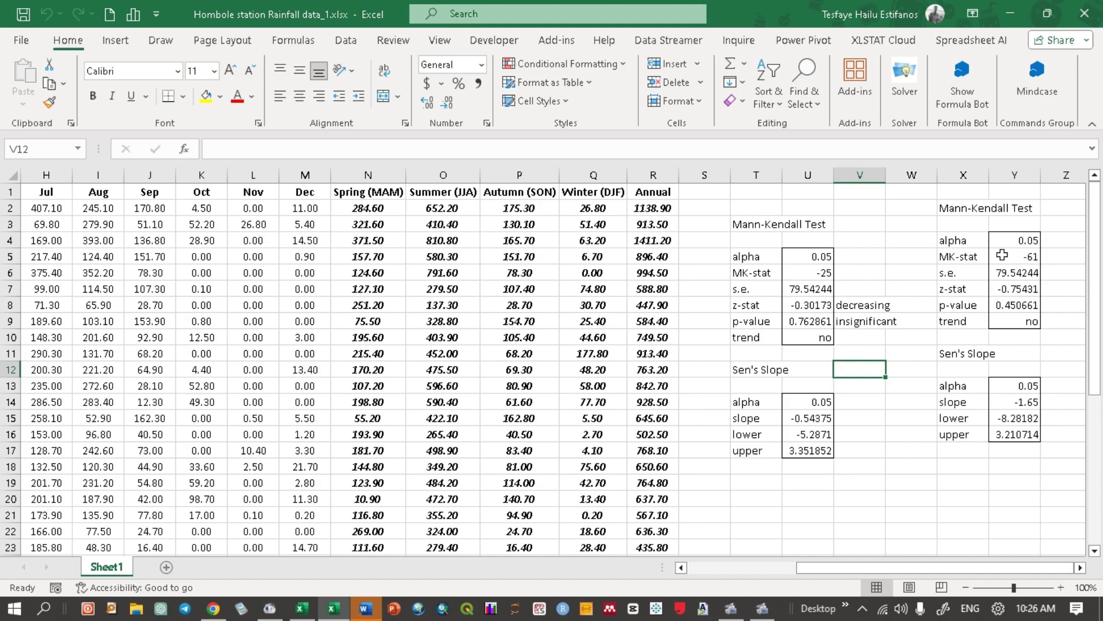
left_click(1015, 288)
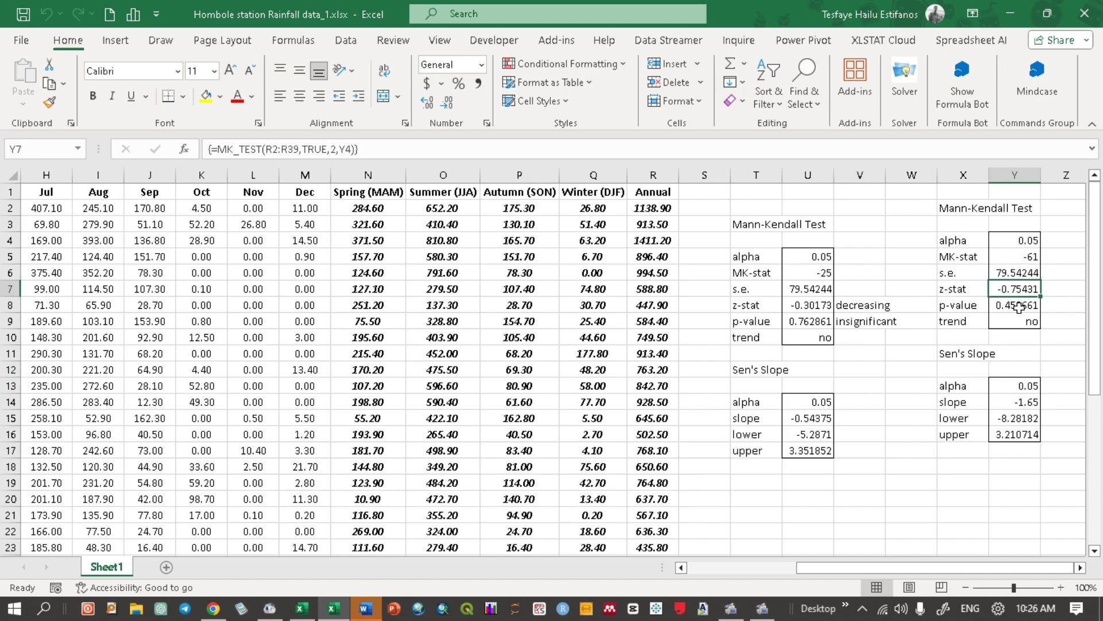
left_click(1013, 305)
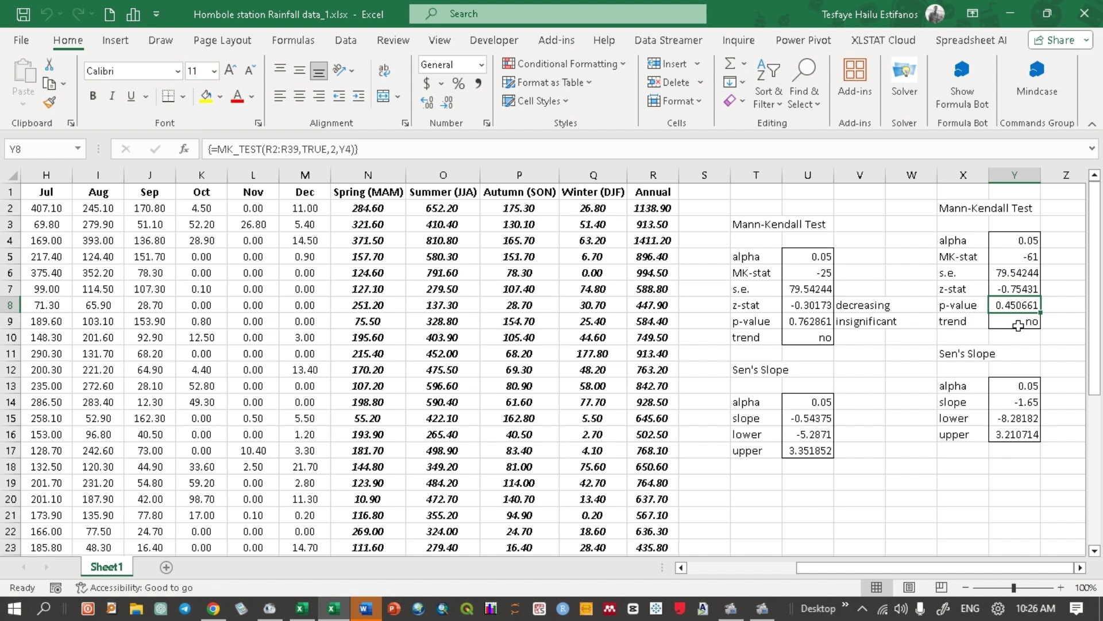
left_click(1018, 323)
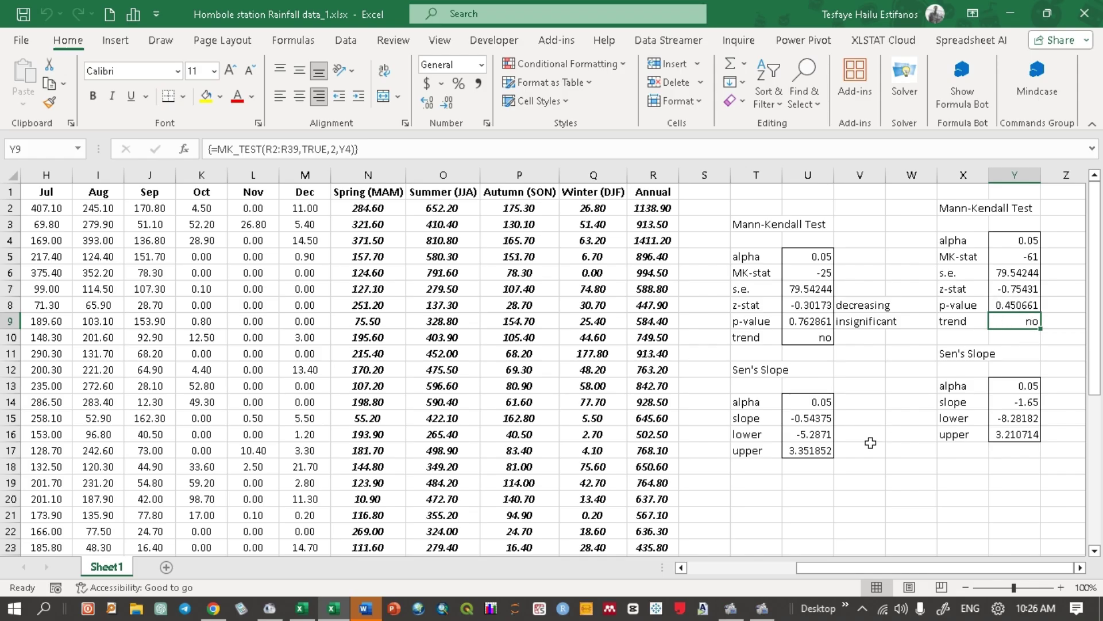
Step: Enter the significance condition "P<0.05" in T20 and "if" in T21 below the Summer results
left_click(756, 501)
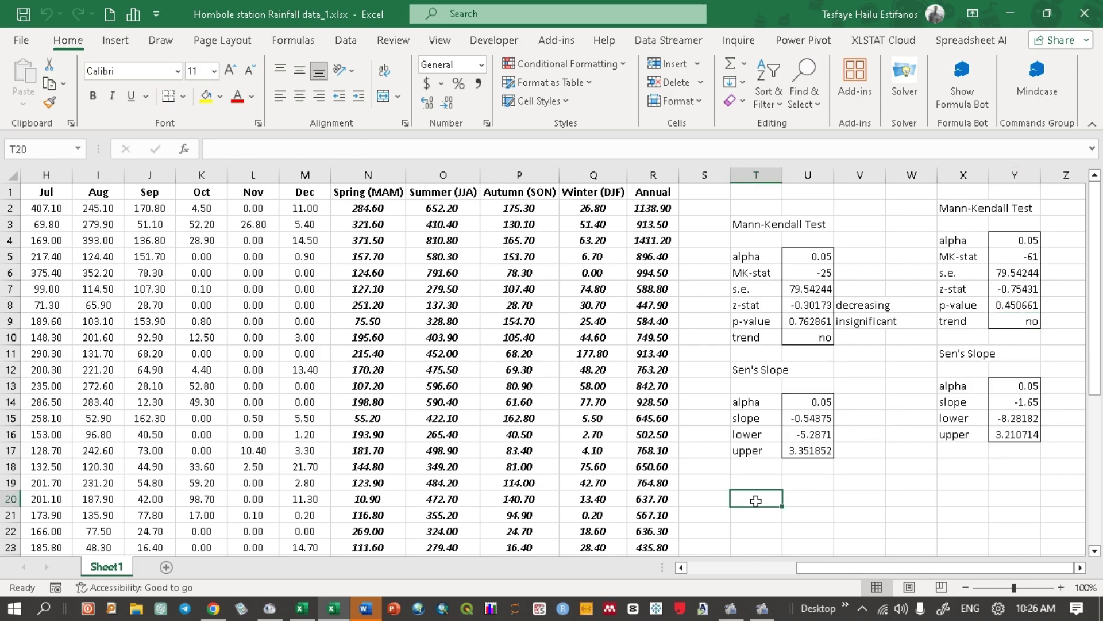
type("P")
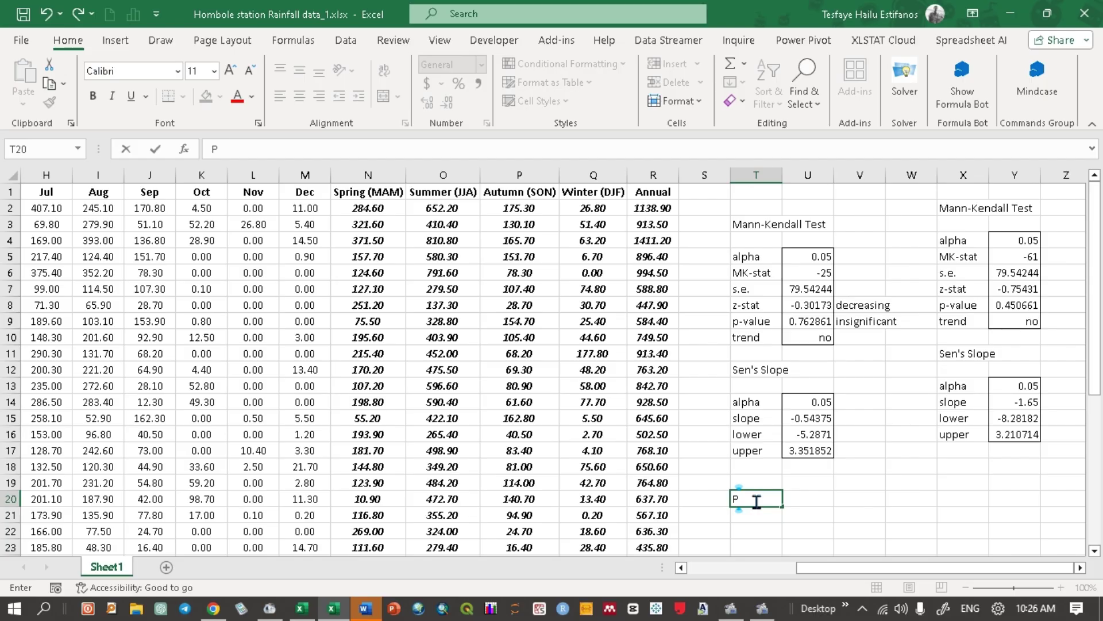
type("<0.05")
left_click(752, 514)
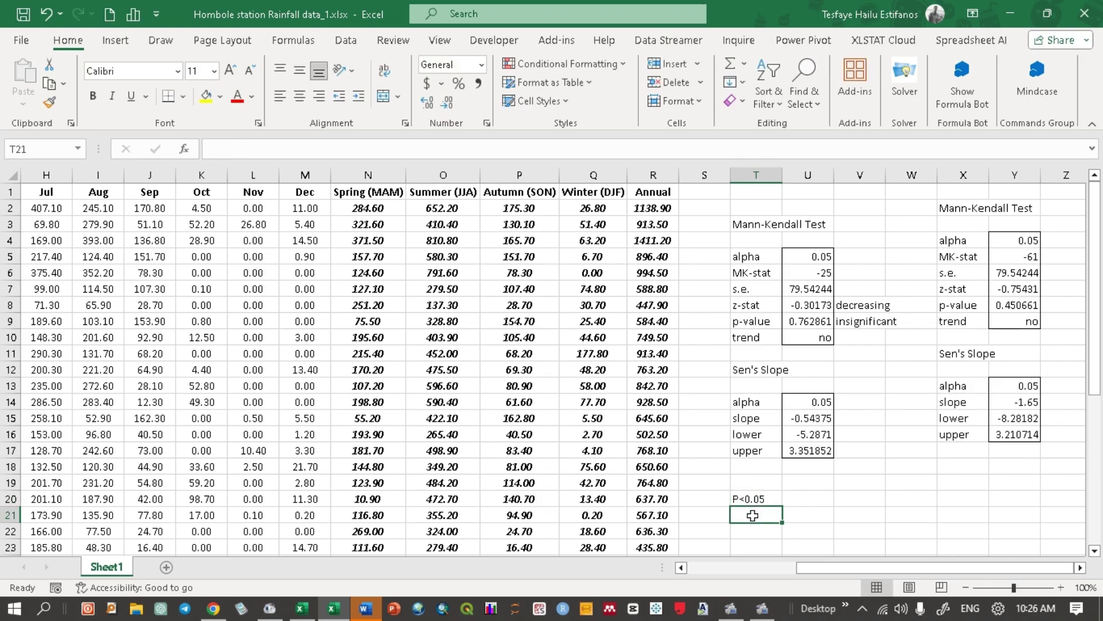
type("if")
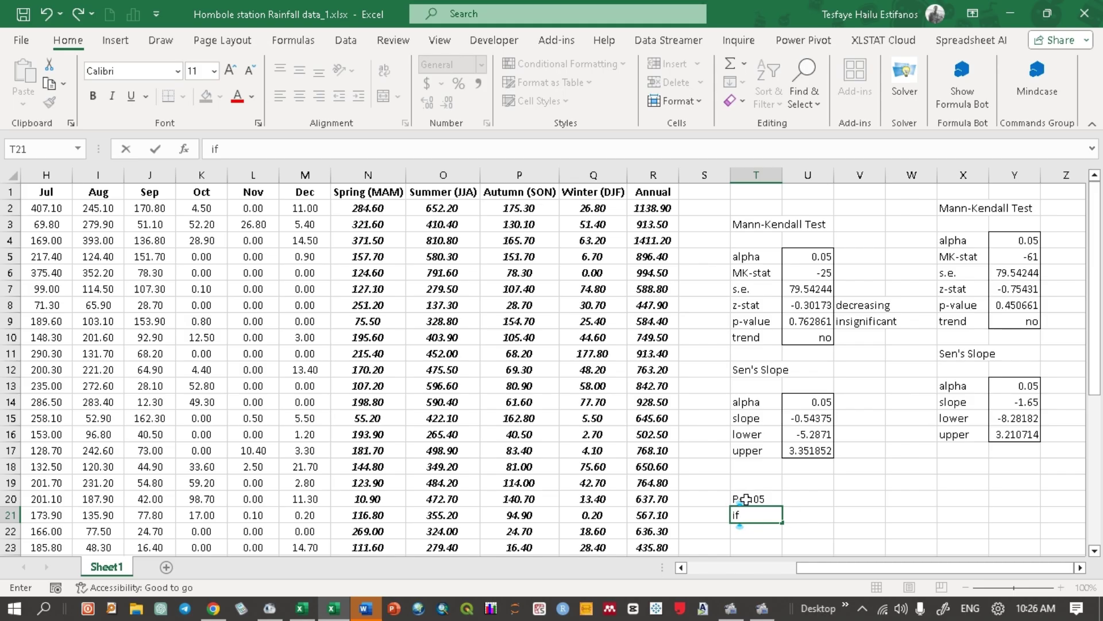
Step: Move the "P<0.05" condition from T20 to U21, beside "if"
left_click(745, 499)
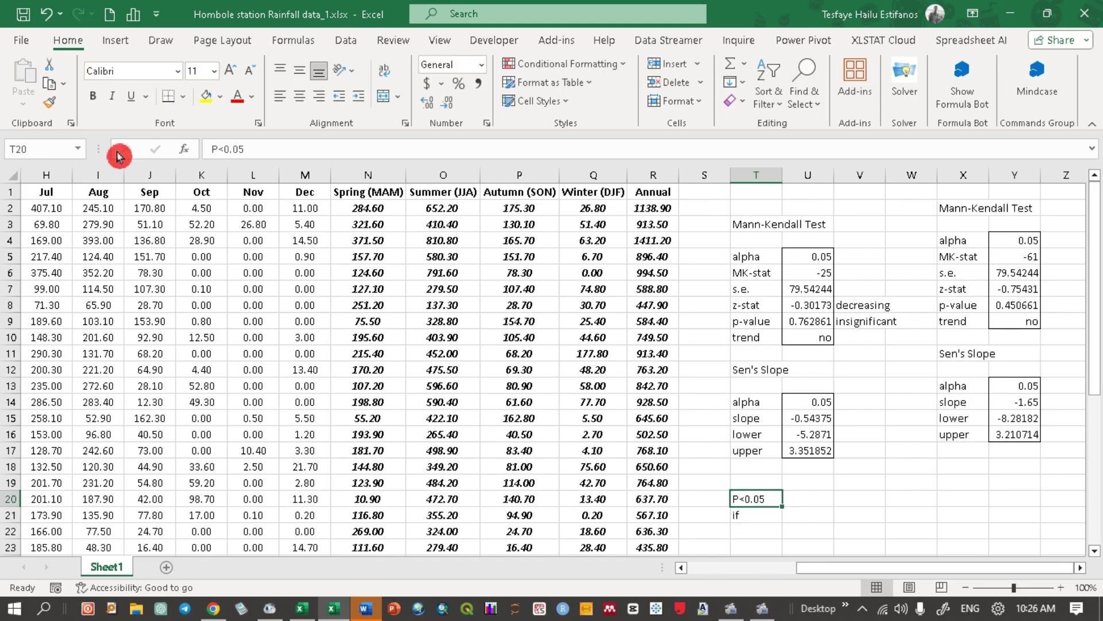
left_click(57, 76)
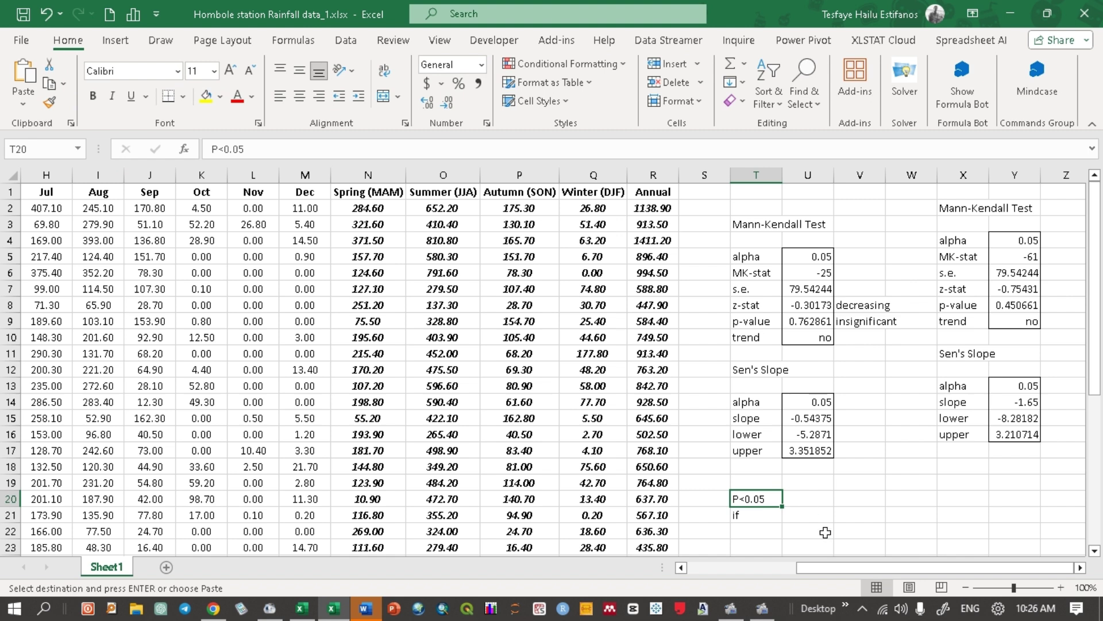
left_click(808, 520)
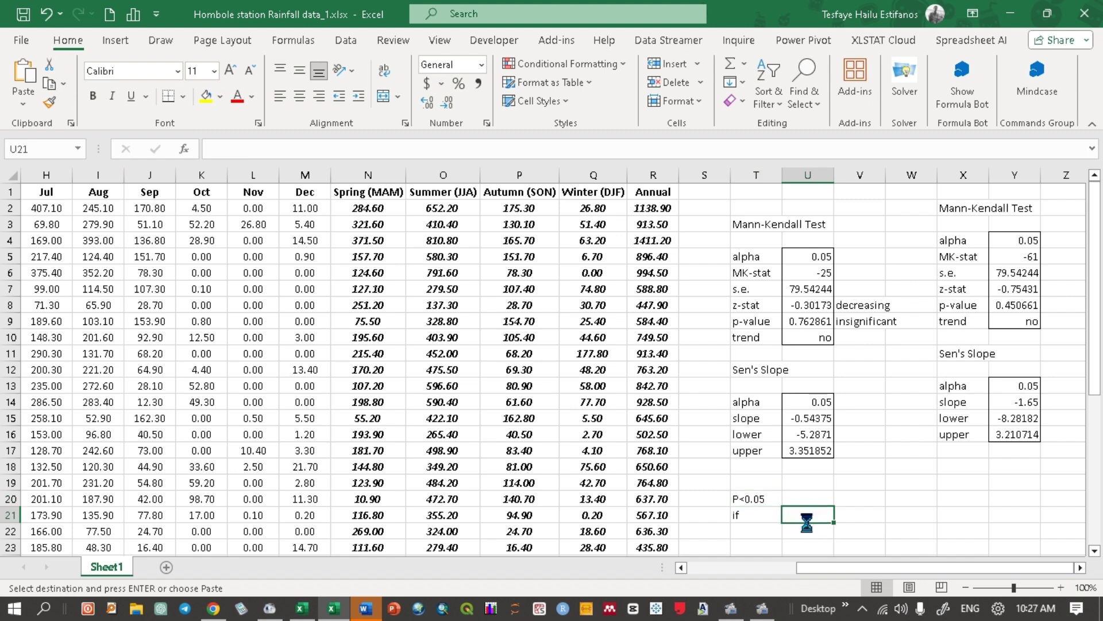
key("Return")
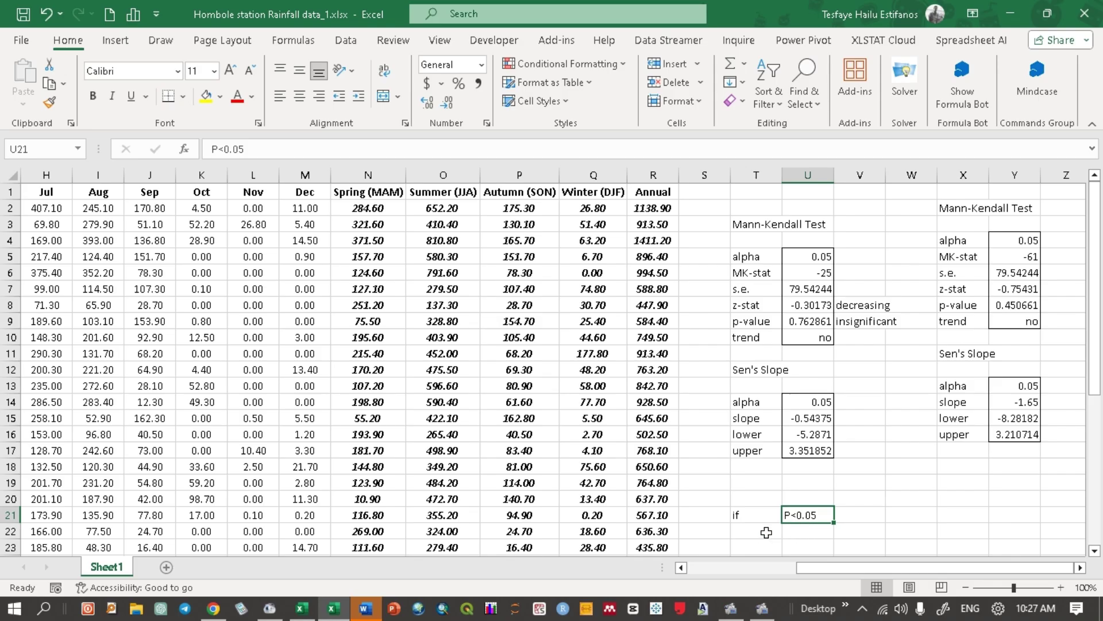
Step: Add a second interpretation condition with "if" in T22 and "Z>0" in U22
left_click(744, 533)
type("if")
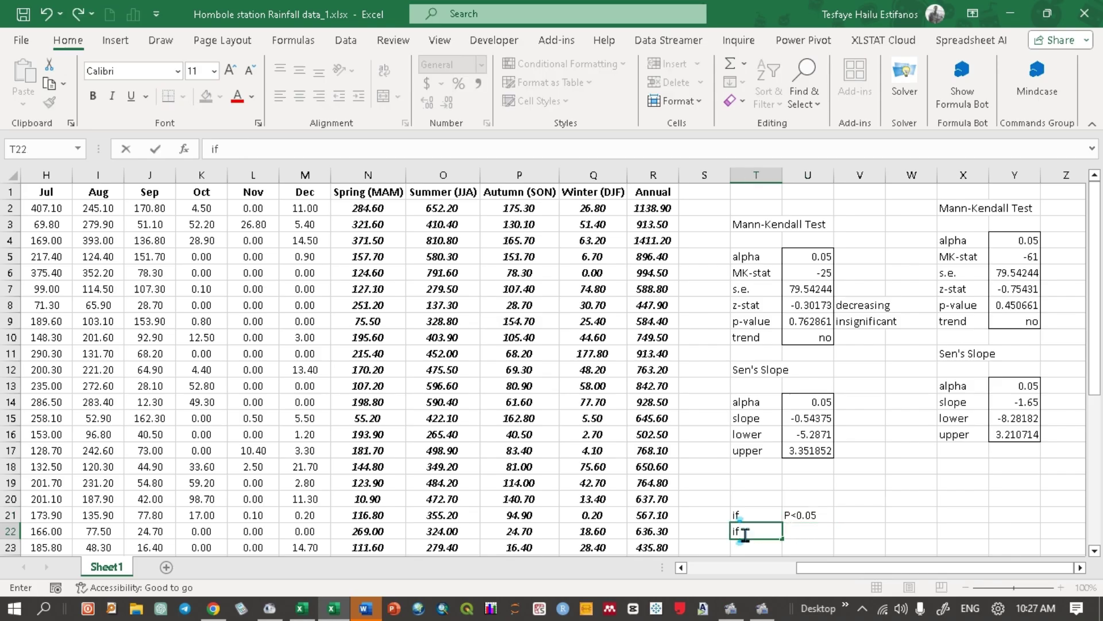
left_click(804, 532)
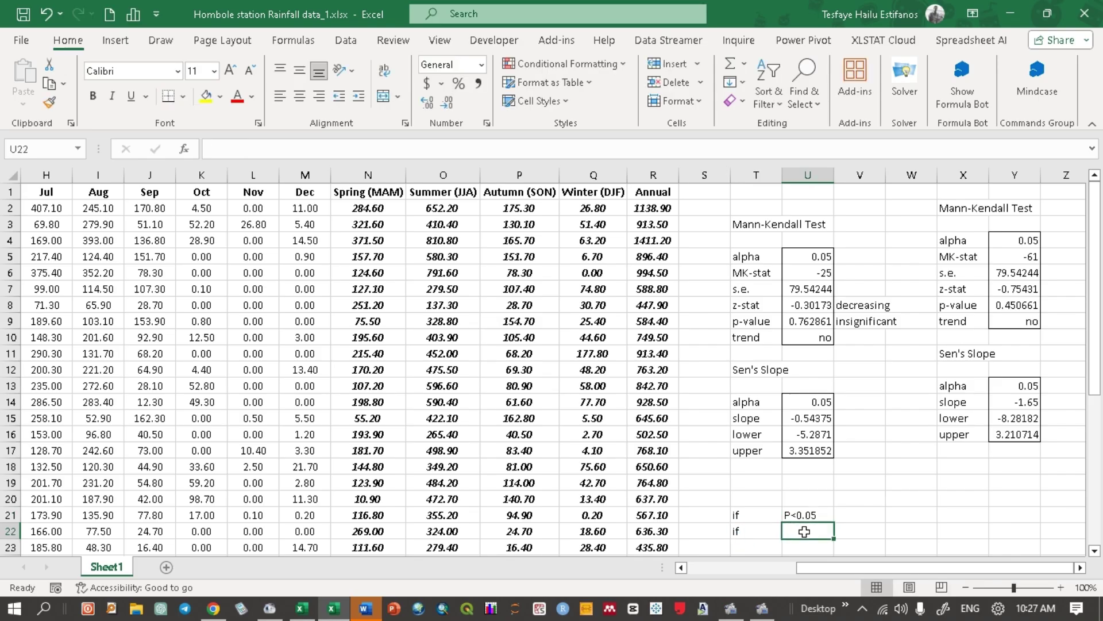
type("Z")
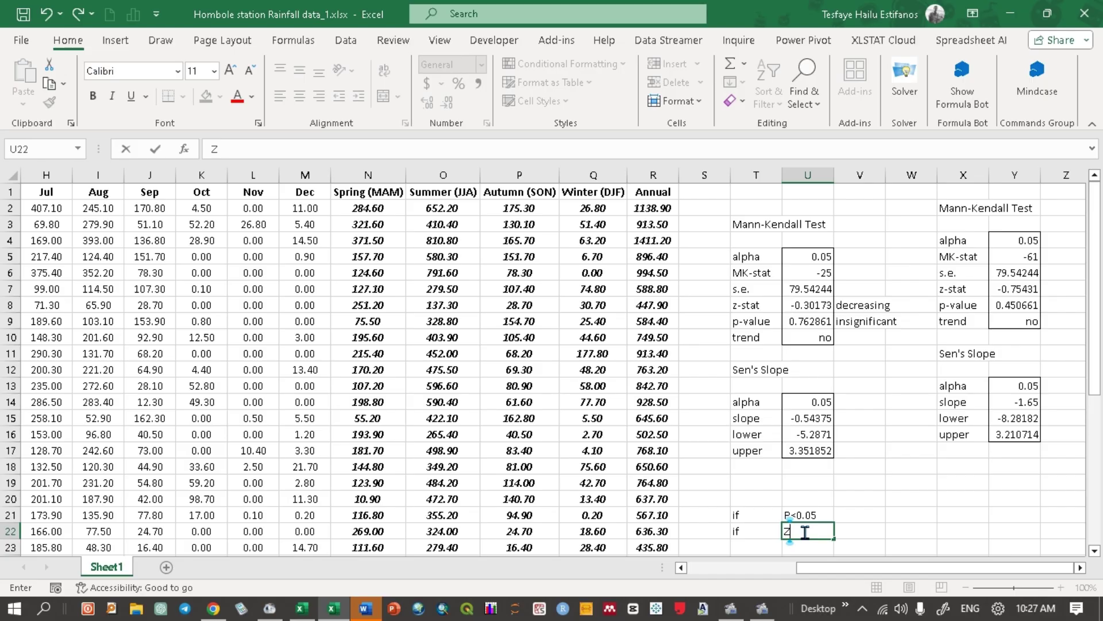
type(">0")
Step: Add a third interpretation condition with "if" in T23 and "Z<0" in U23
left_click(744, 547)
type("if")
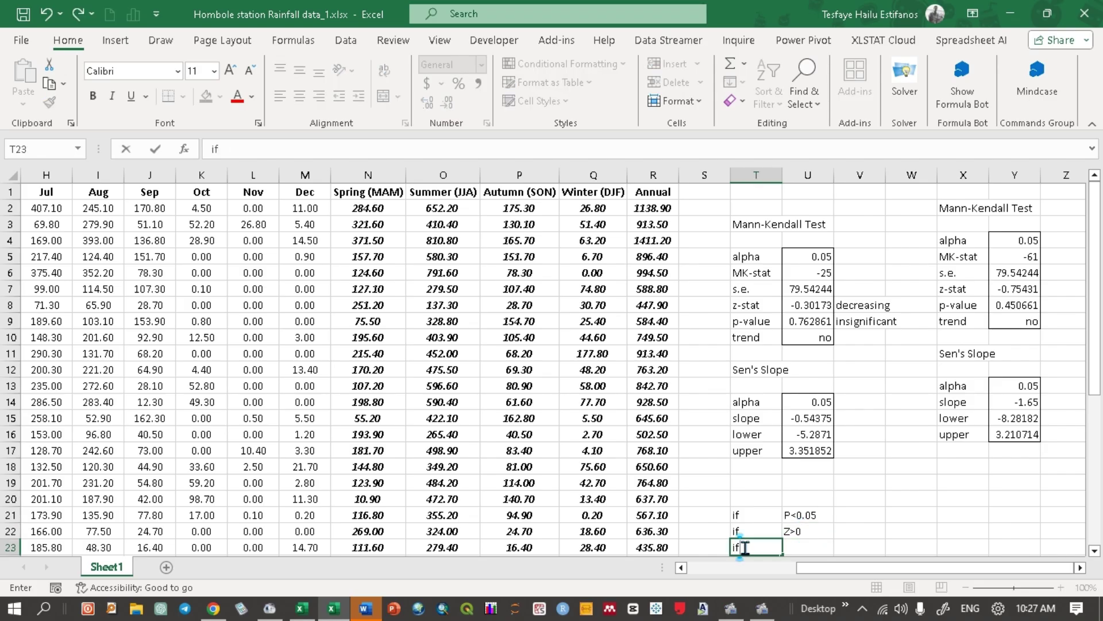
left_click(799, 546)
type("Z")
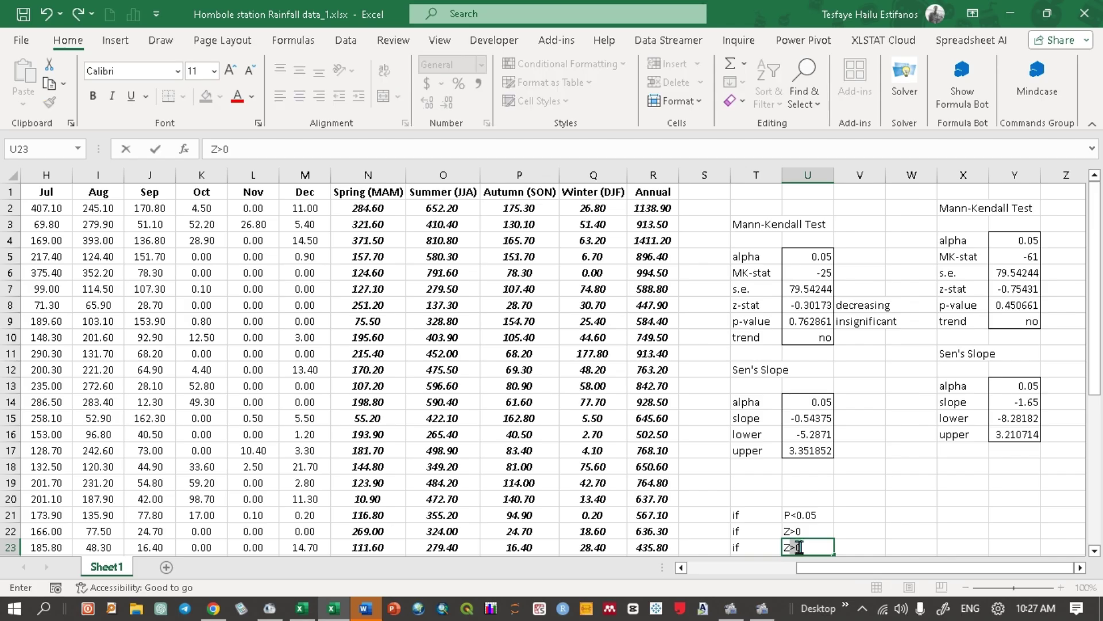
type("<0")
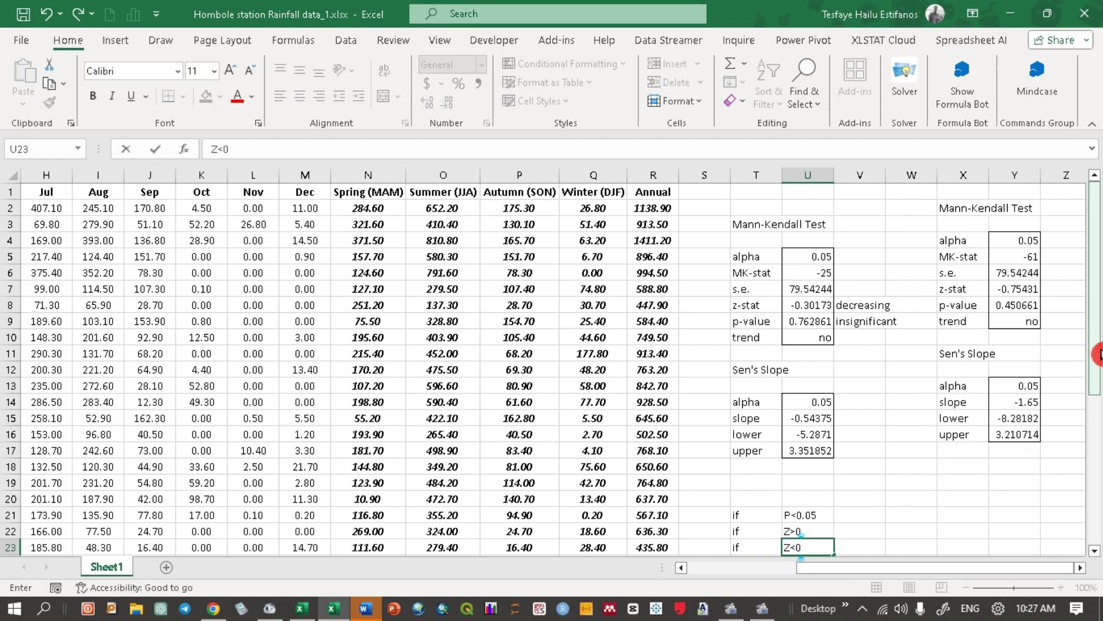
left_click_drag(1098, 330, 1098, 425)
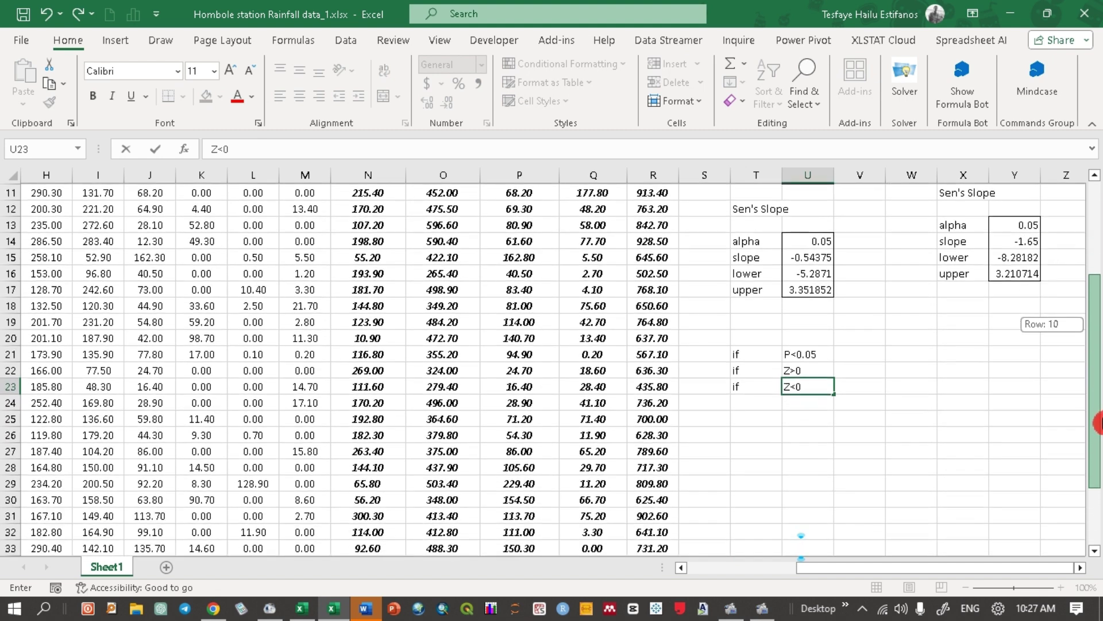
Step: Complete the P<0.05 rule with "significant" in V21, "unless" in W21 and "insignificant" in X21
left_click(857, 352)
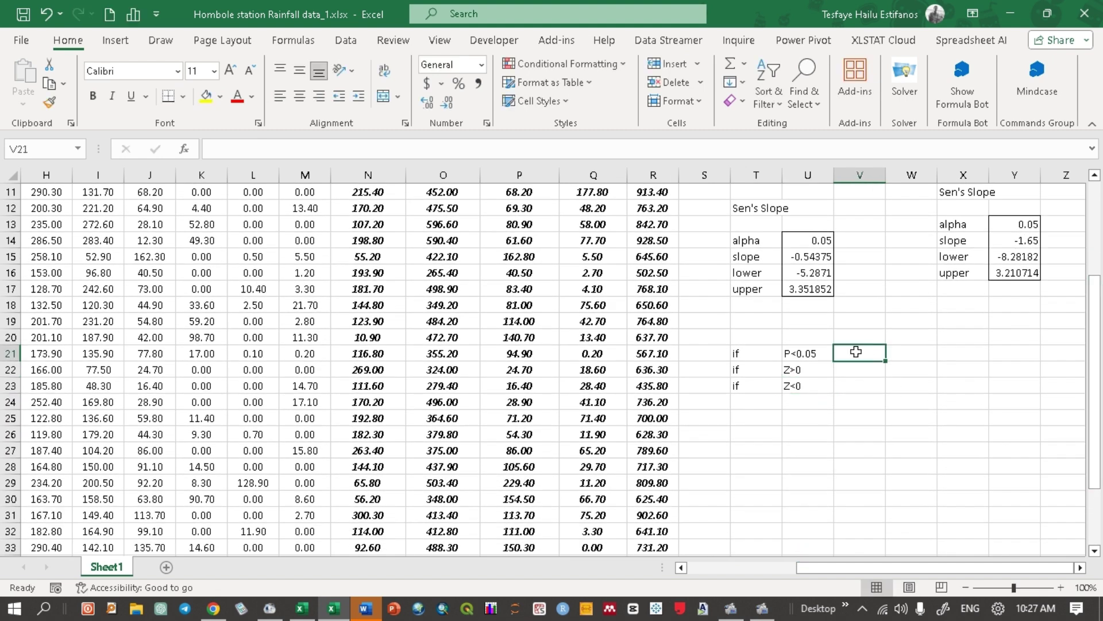
type("si")
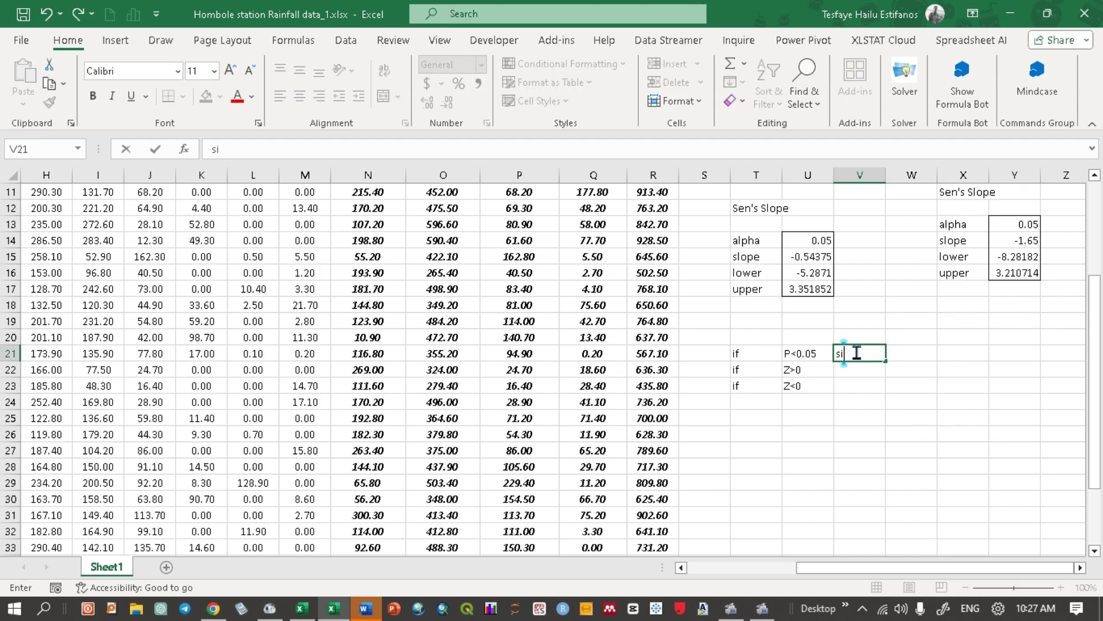
type("gnificant")
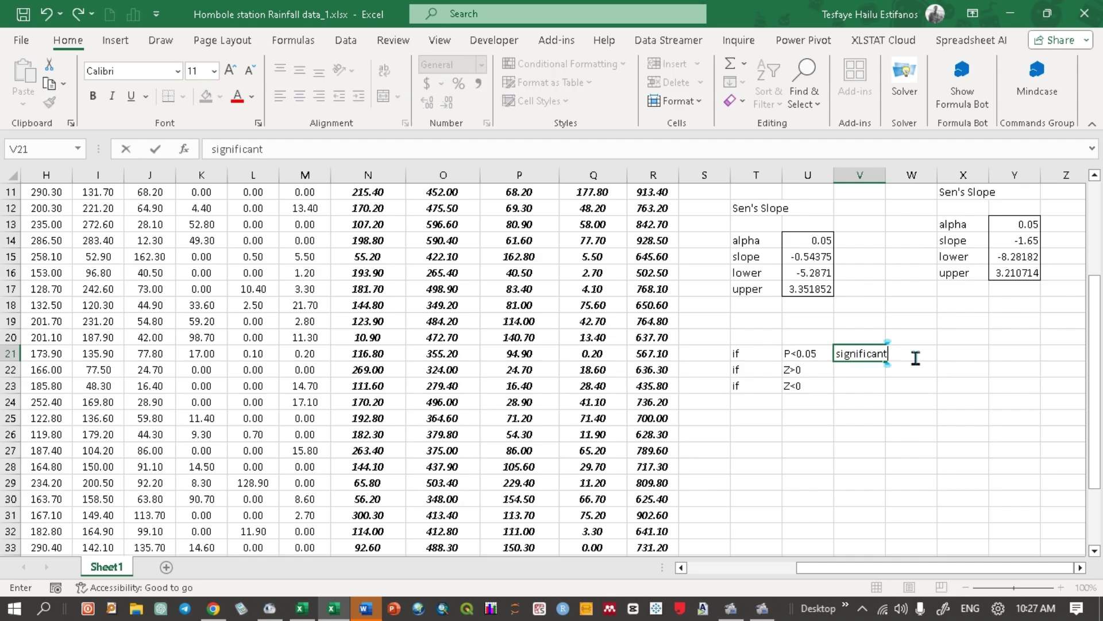
left_click(911, 380)
left_click(904, 350)
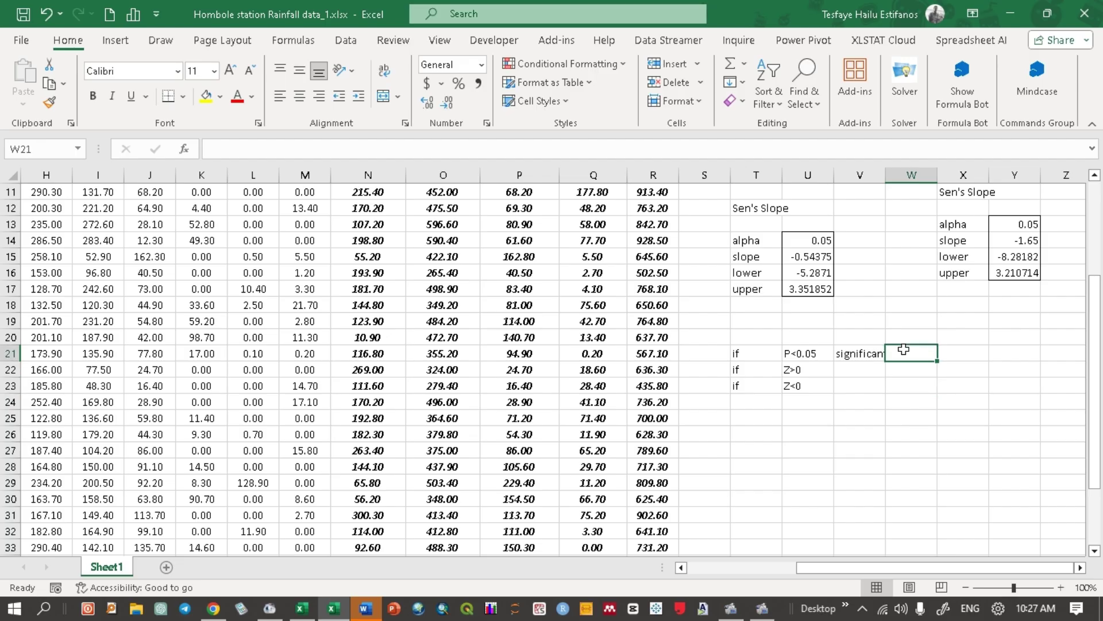
type("unless")
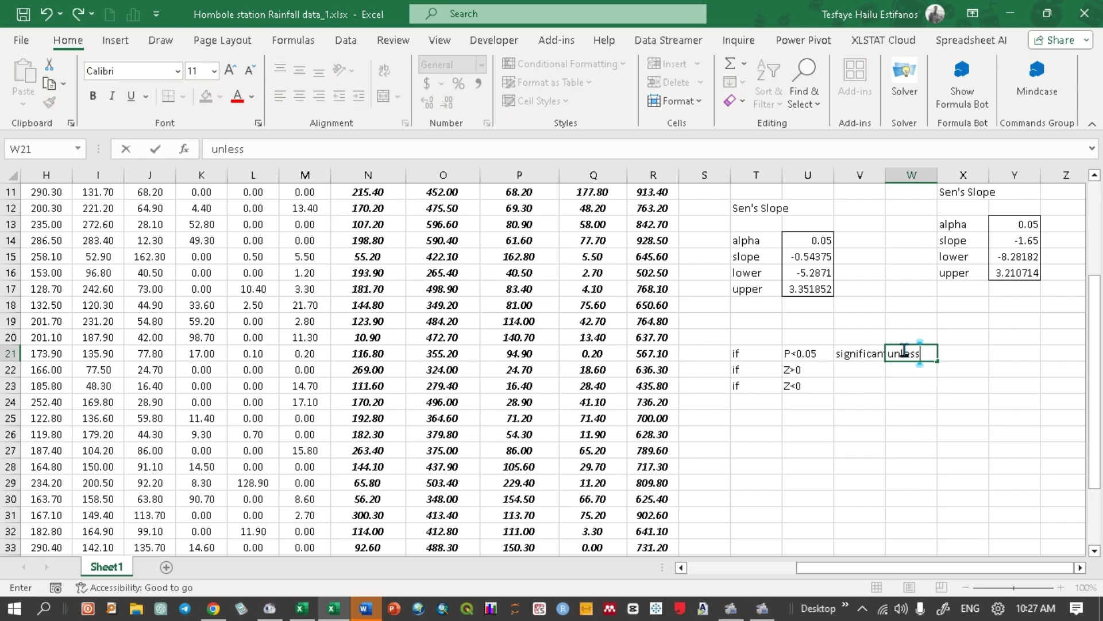
left_click(953, 356)
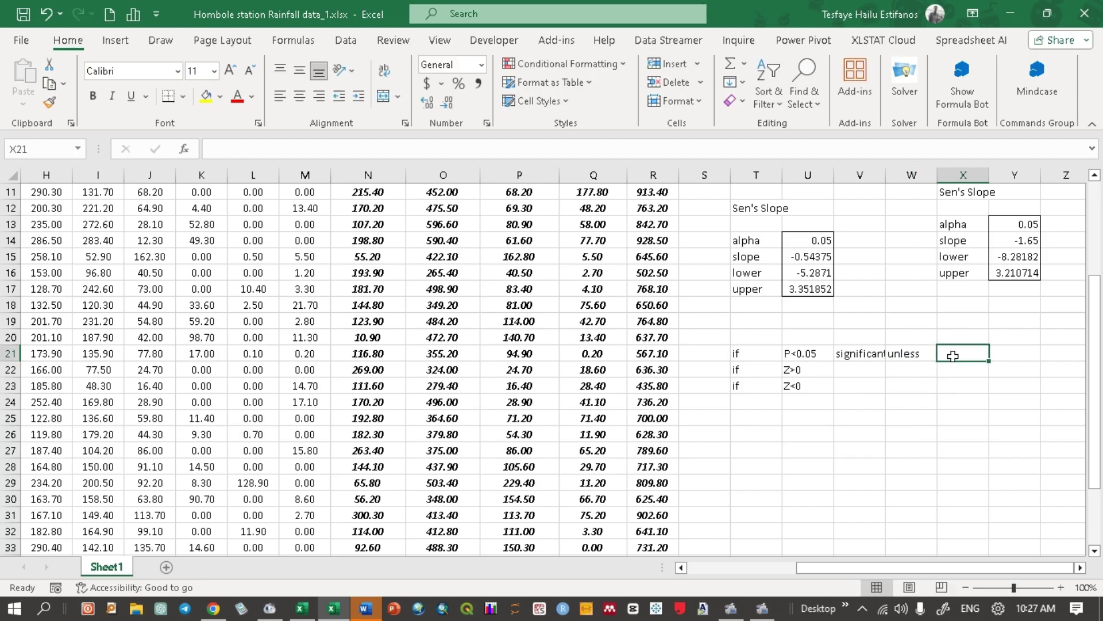
type("insig")
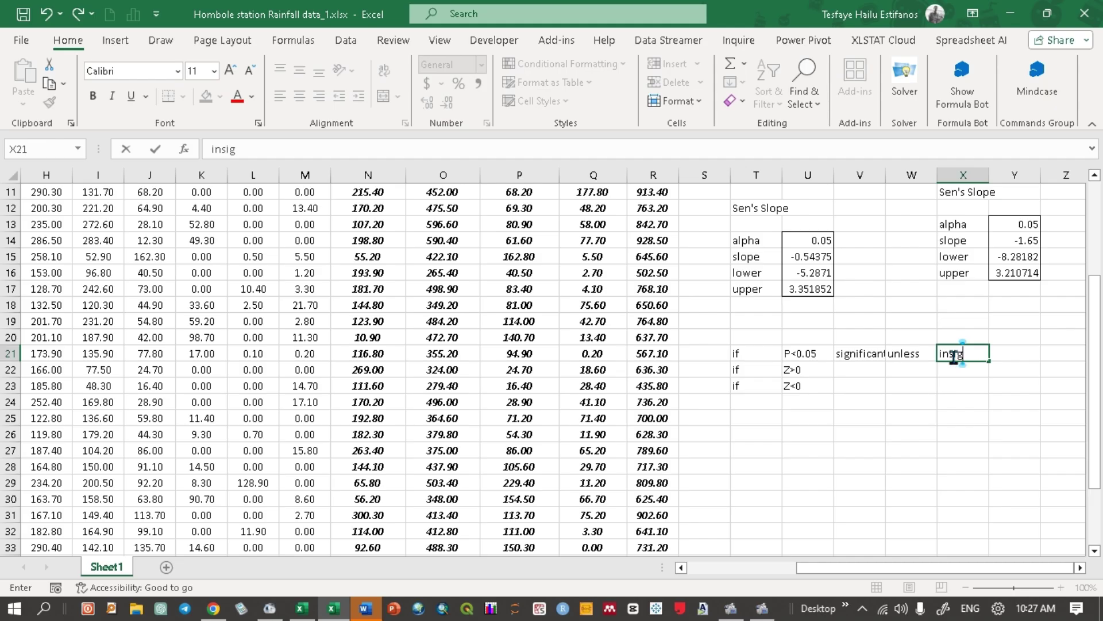
type("nificant")
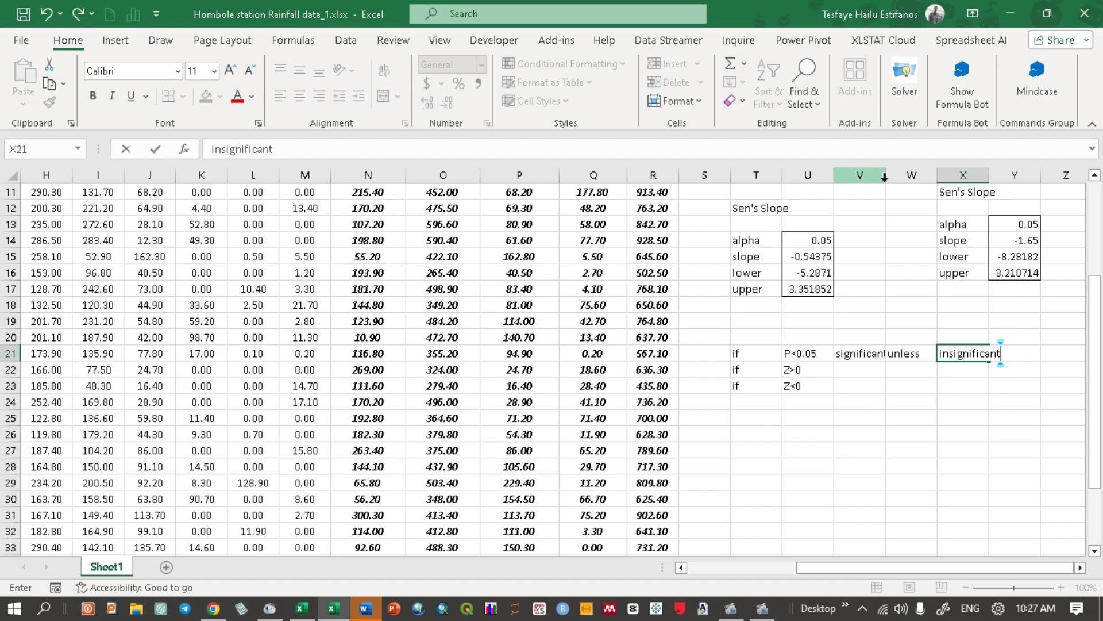
left_click(876, 201)
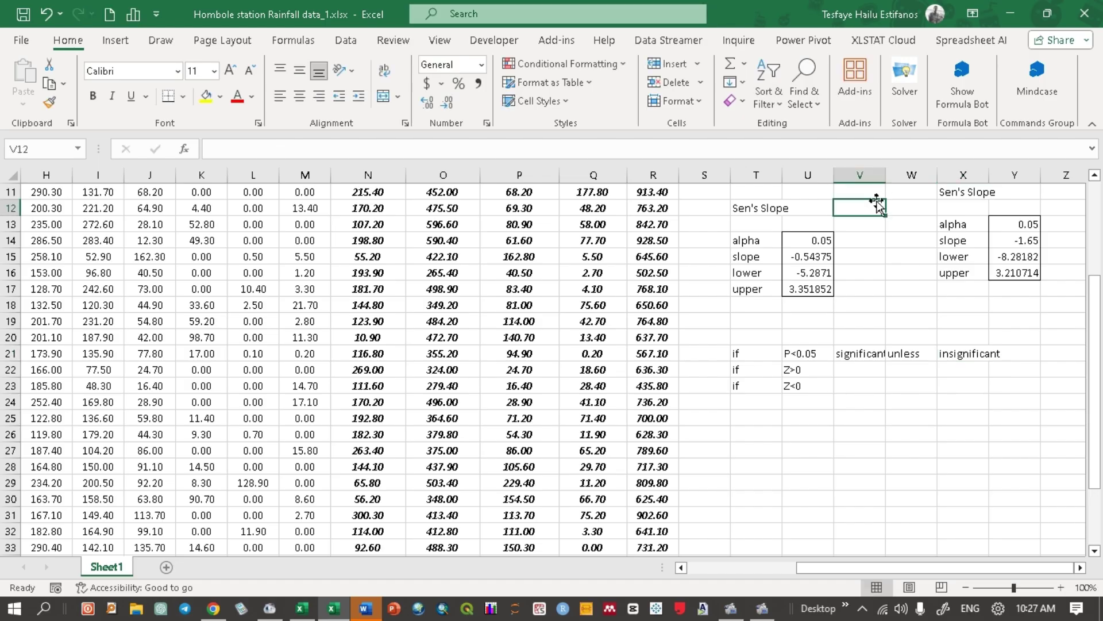
Step: Make the rule in T21:X21 bold and widen columns V and X to fit "significant" and "insignificant"
double_click(886, 174)
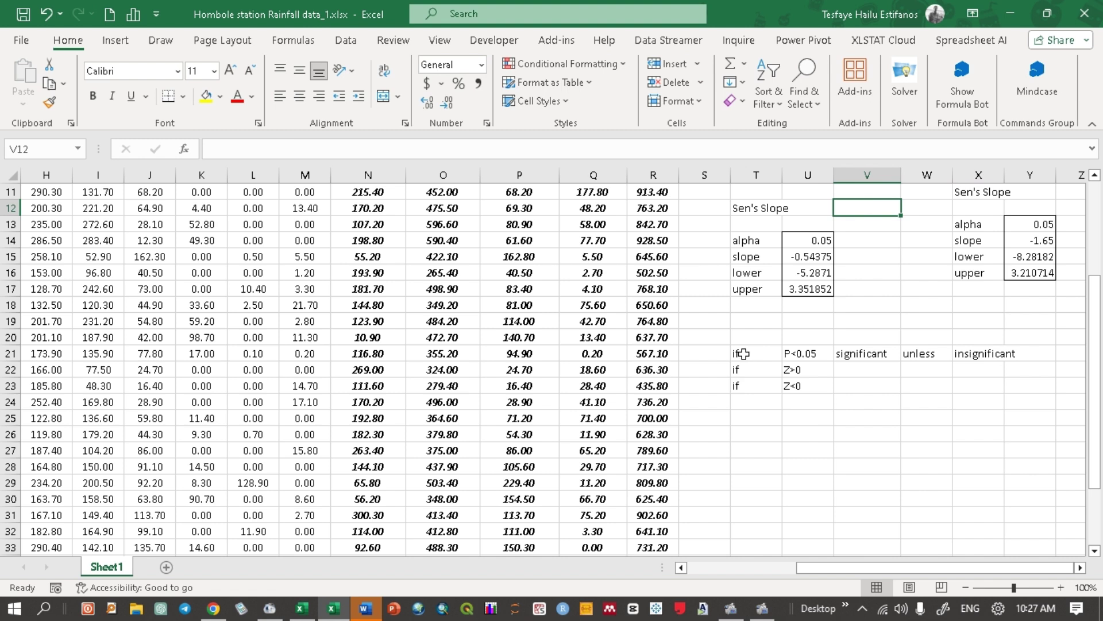
left_click_drag(750, 354, 971, 357)
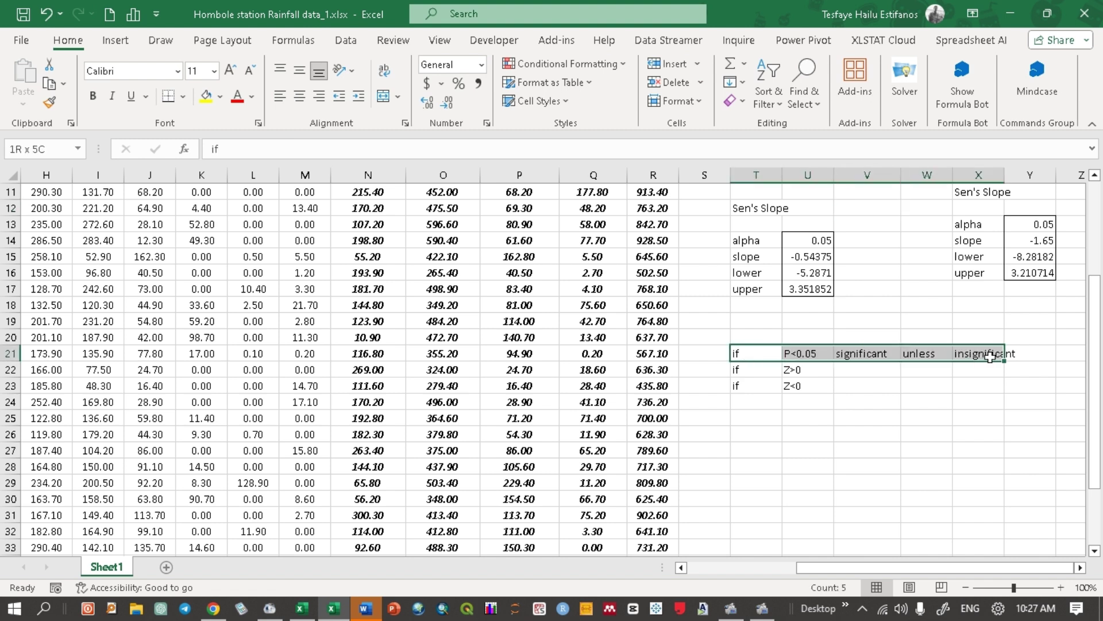
left_click(94, 96)
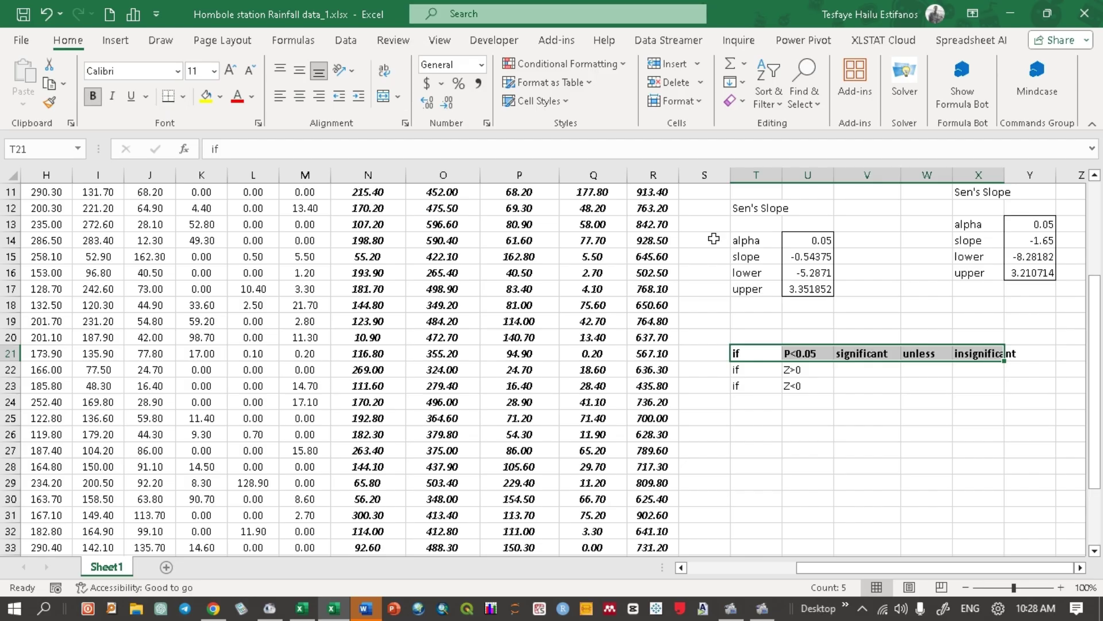
left_click_drag(1004, 175, 1054, 175)
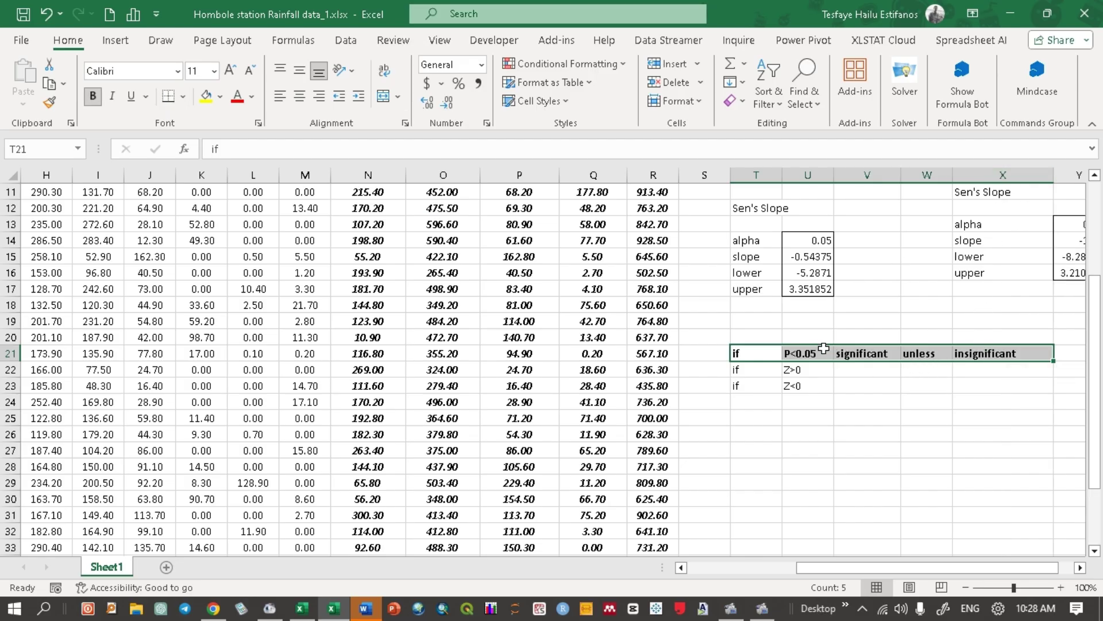
Step: Colour the "P<0.05" text in U21 red, and "unless" in W21 and "if" in T21 light blue
left_click(799, 353)
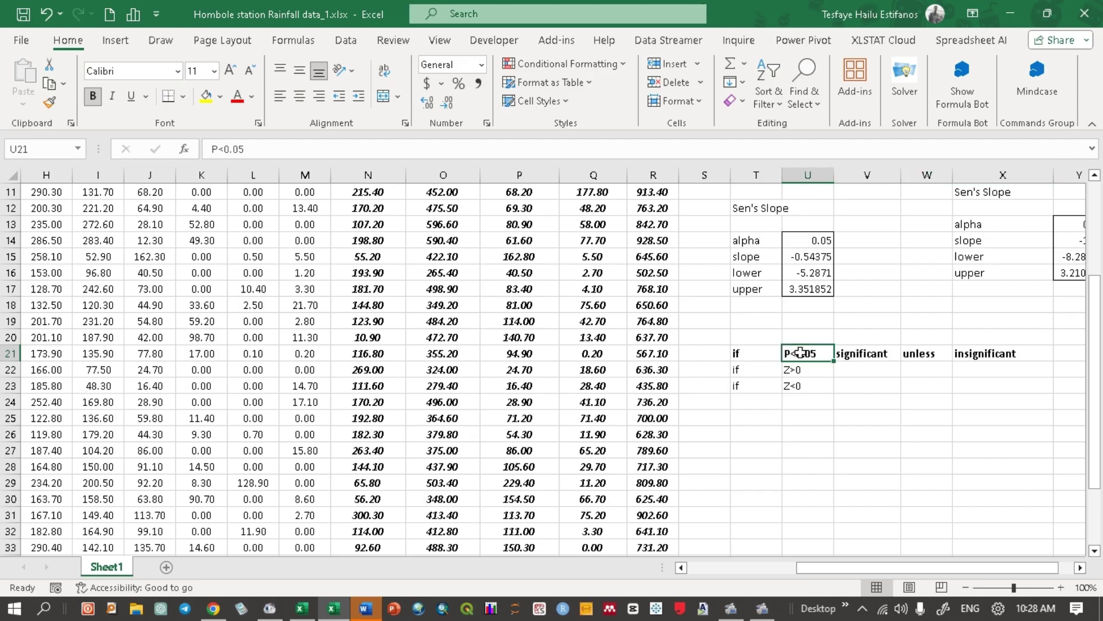
left_click(238, 108)
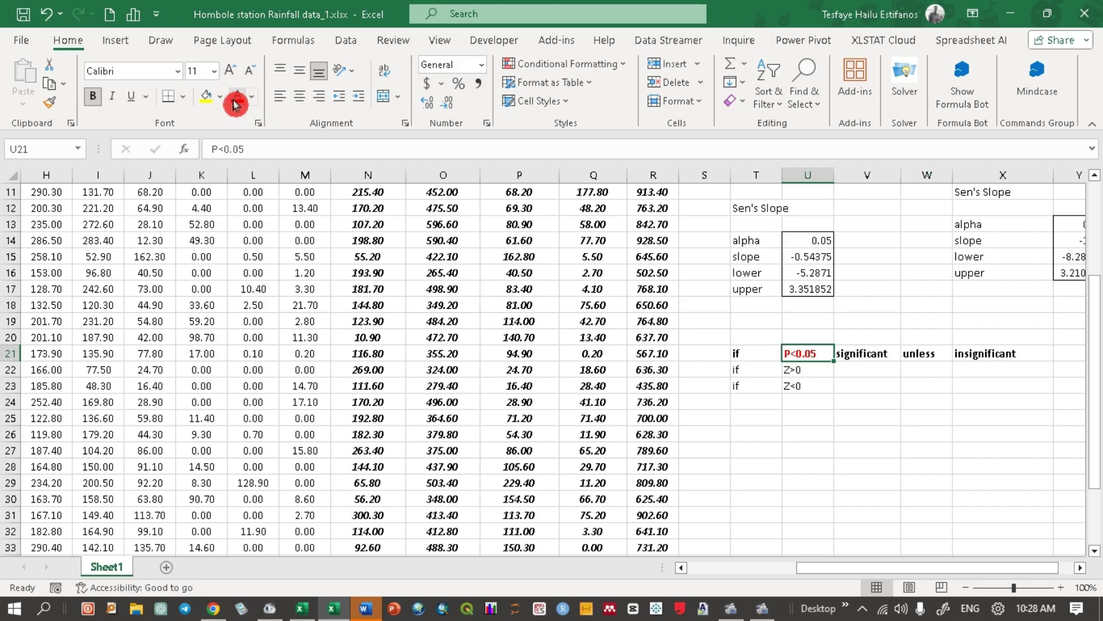
left_click(920, 353)
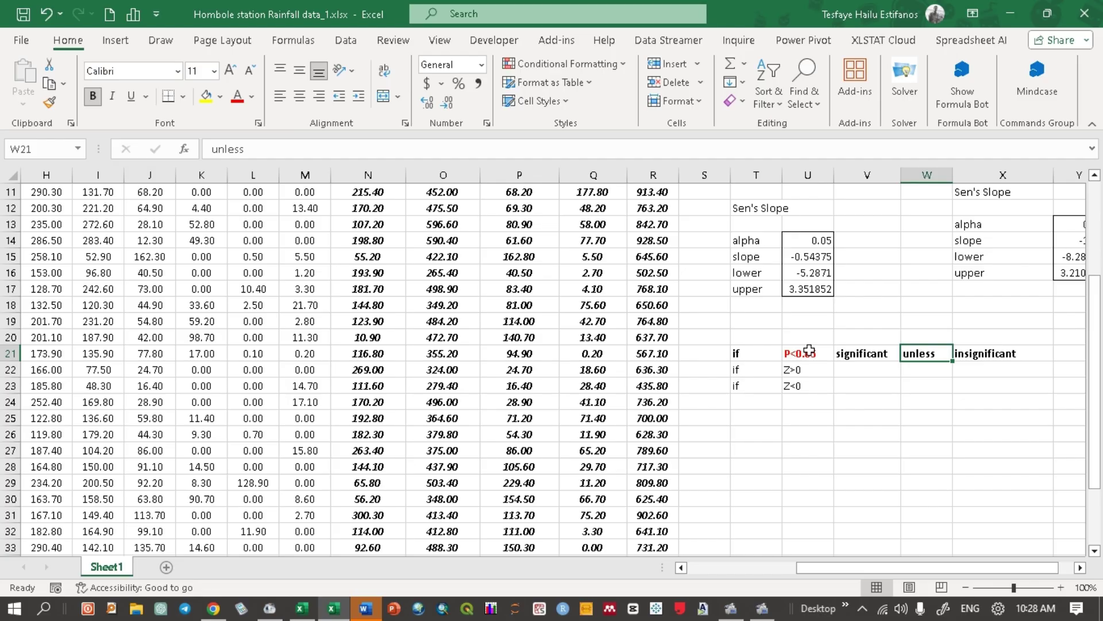
left_click(254, 99)
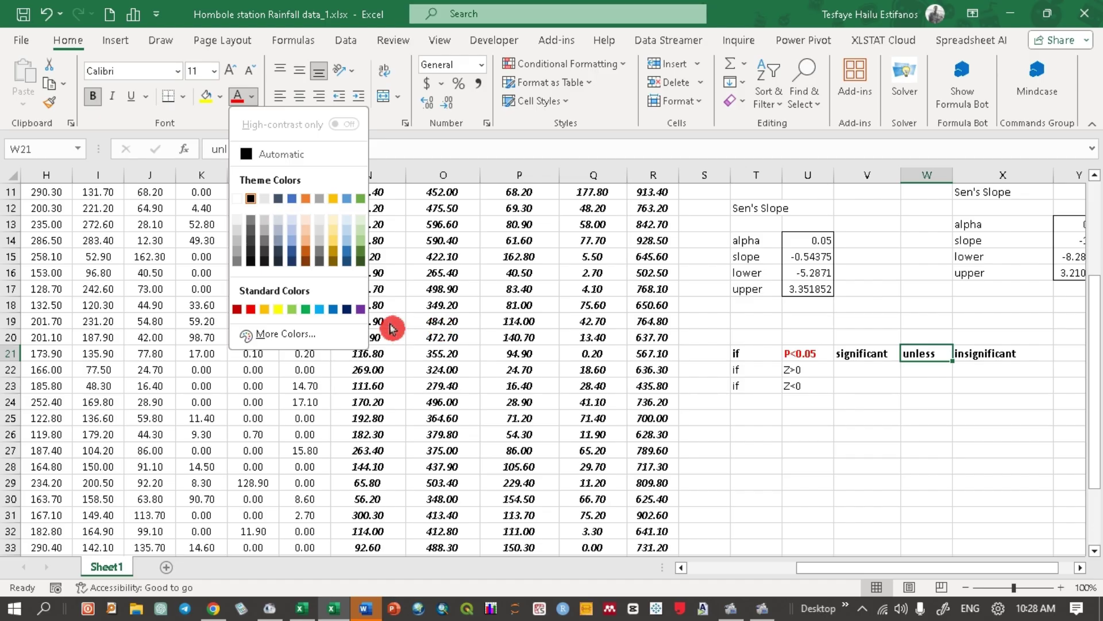
left_click(322, 311)
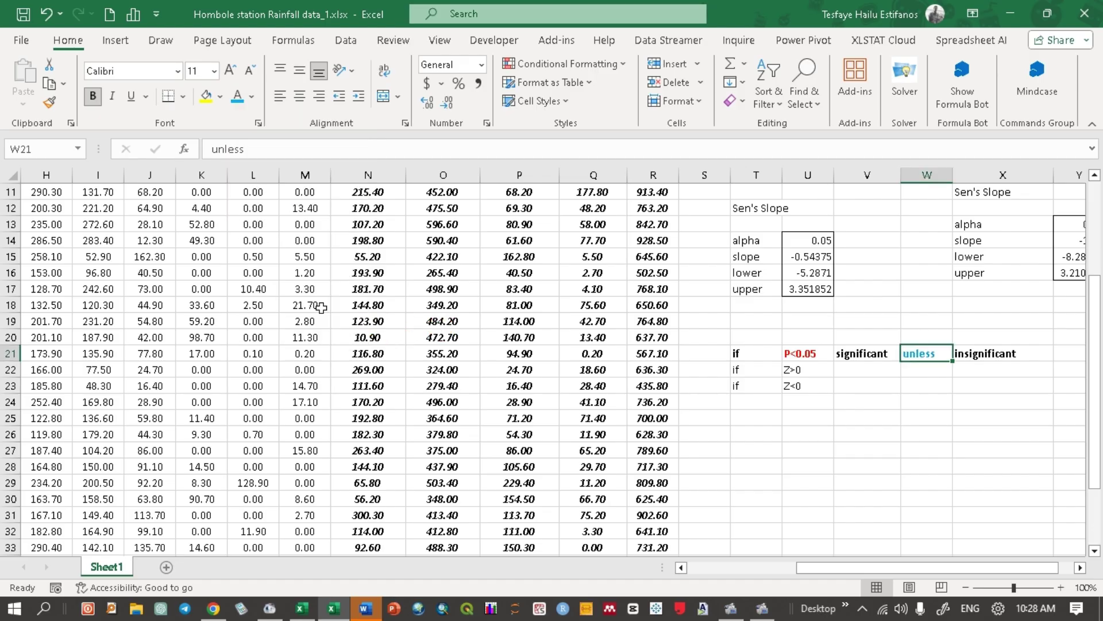
left_click(738, 354)
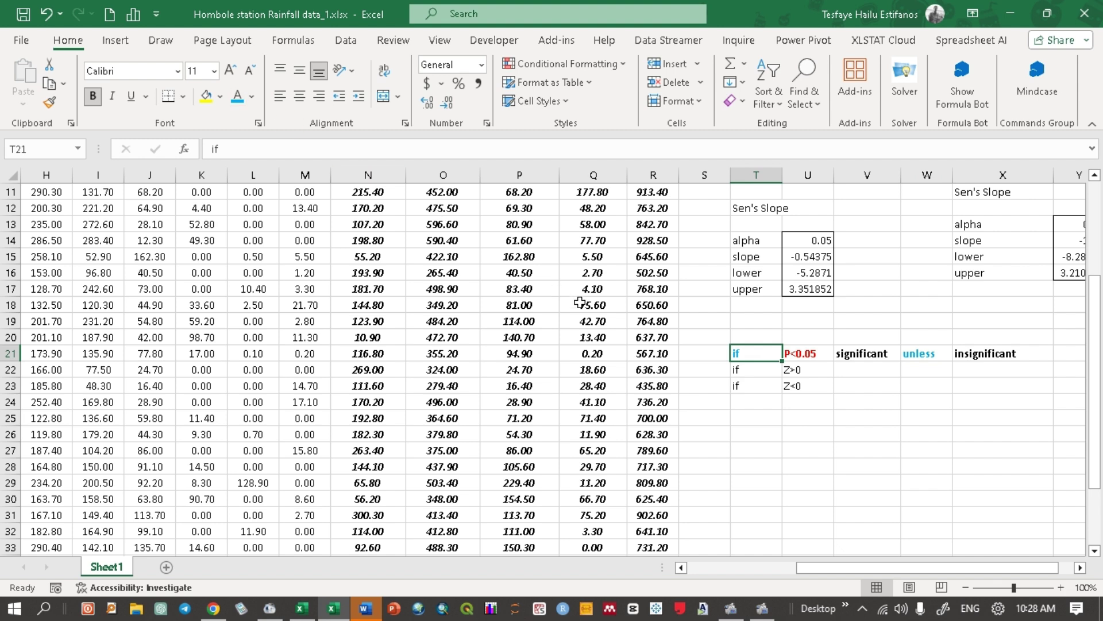
left_click(800, 354)
left_click(856, 355)
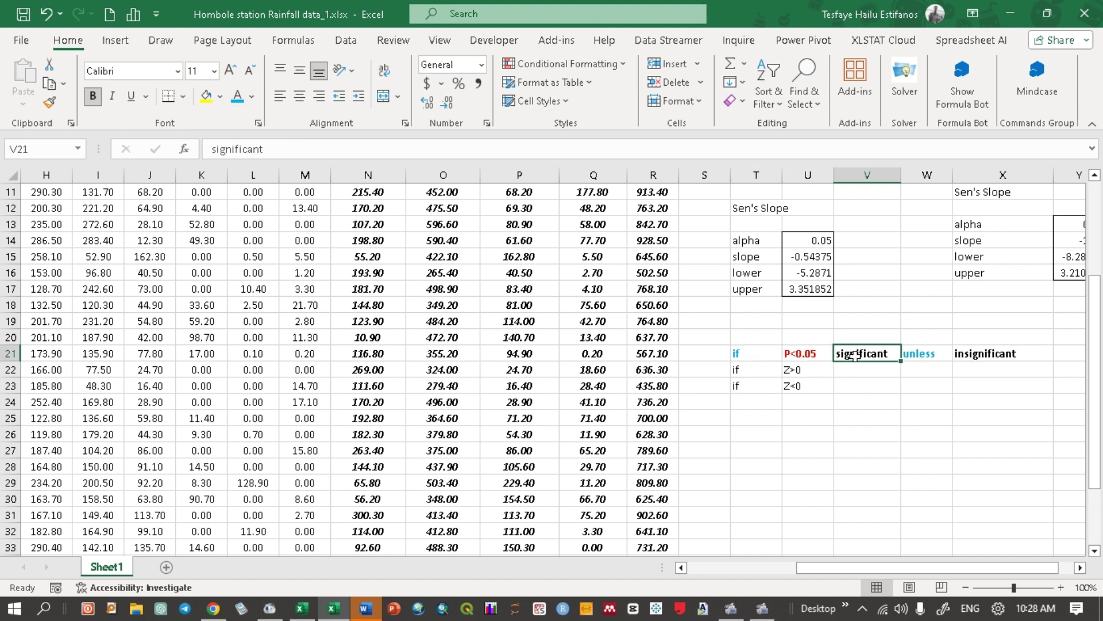
left_click(918, 355)
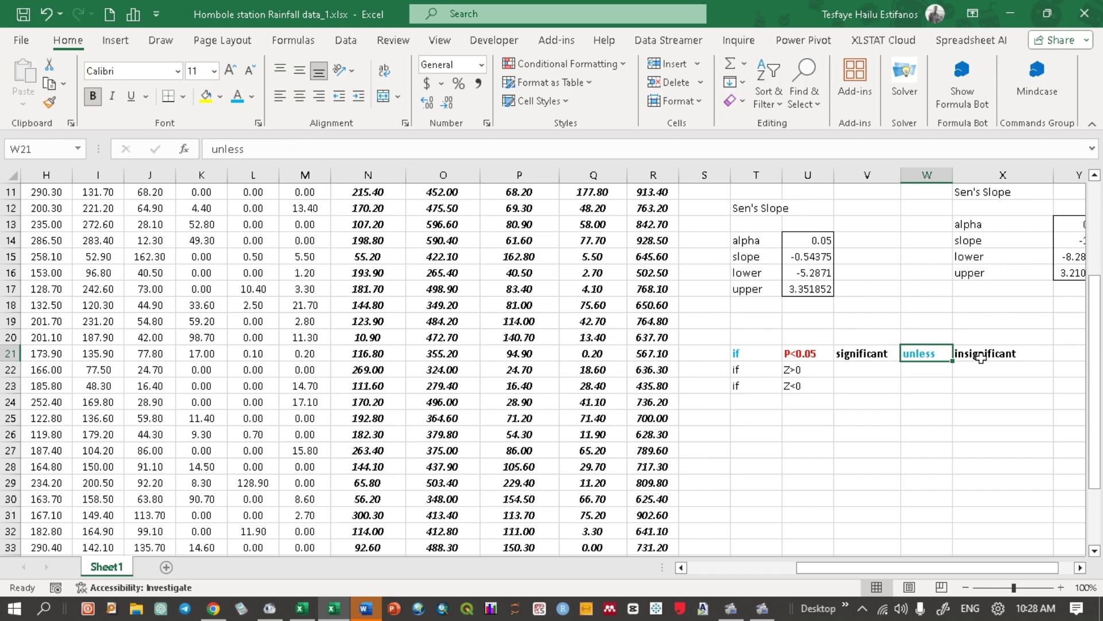
Step: Enter the trend outcomes: "increasing" in V22 for Z>0 and "decreasing" in V23 for Z<0
left_click(849, 370)
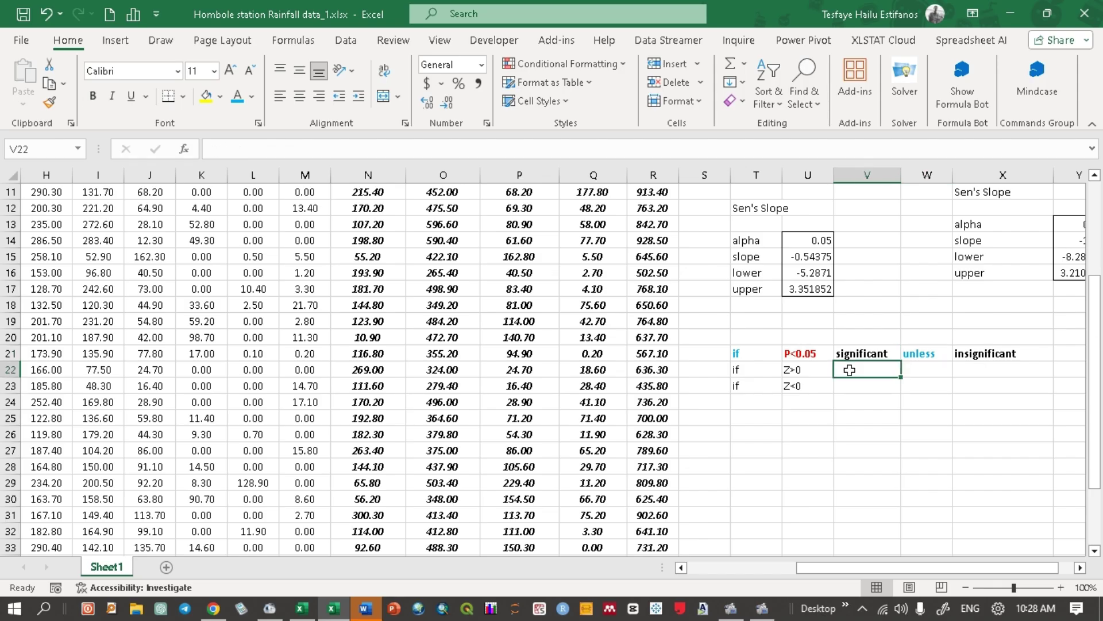
type("increas")
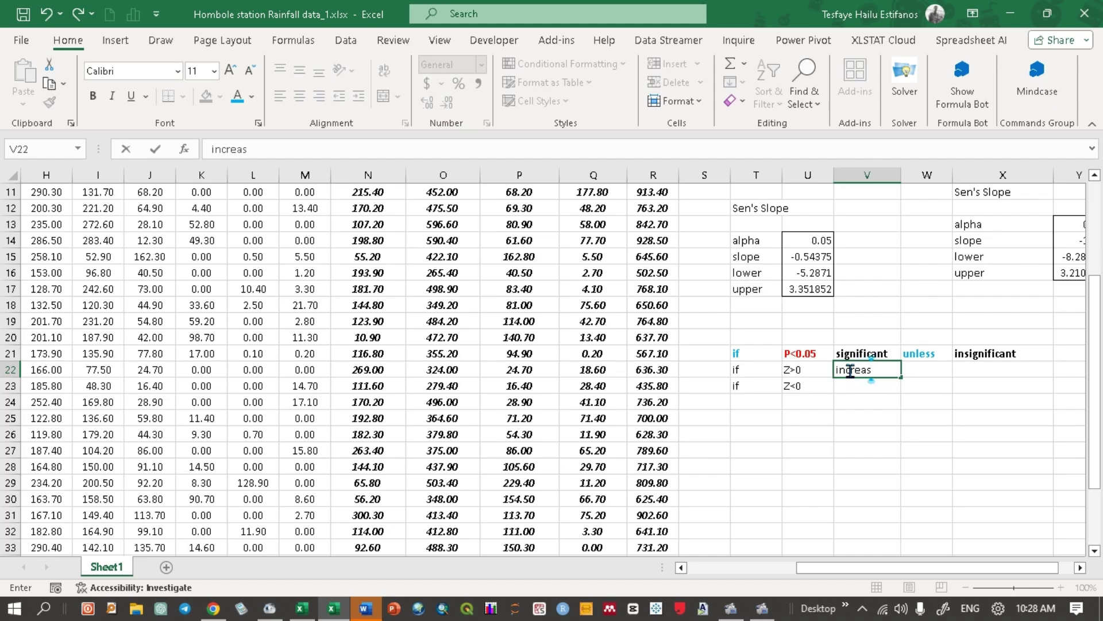
type("ing")
left_click(849, 385)
type("de")
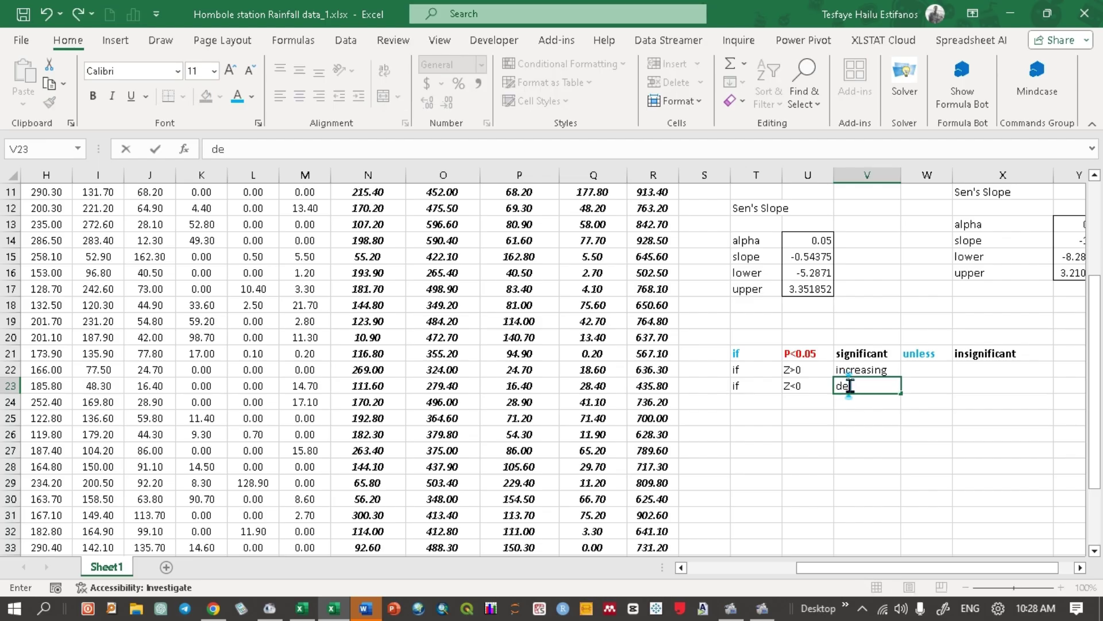
type("creasing")
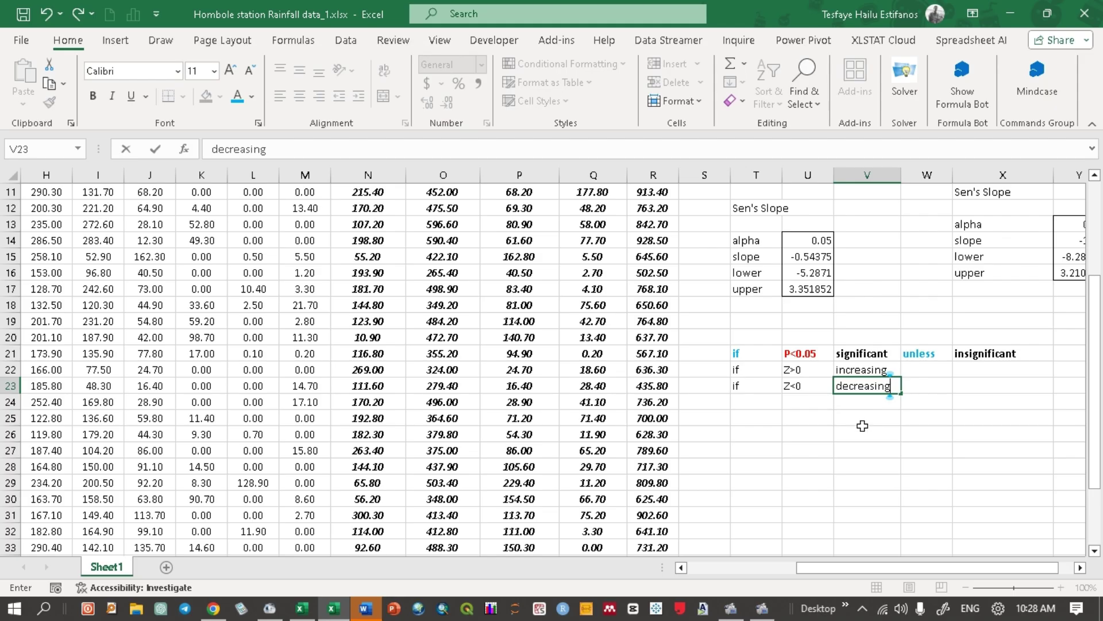
left_click(866, 428)
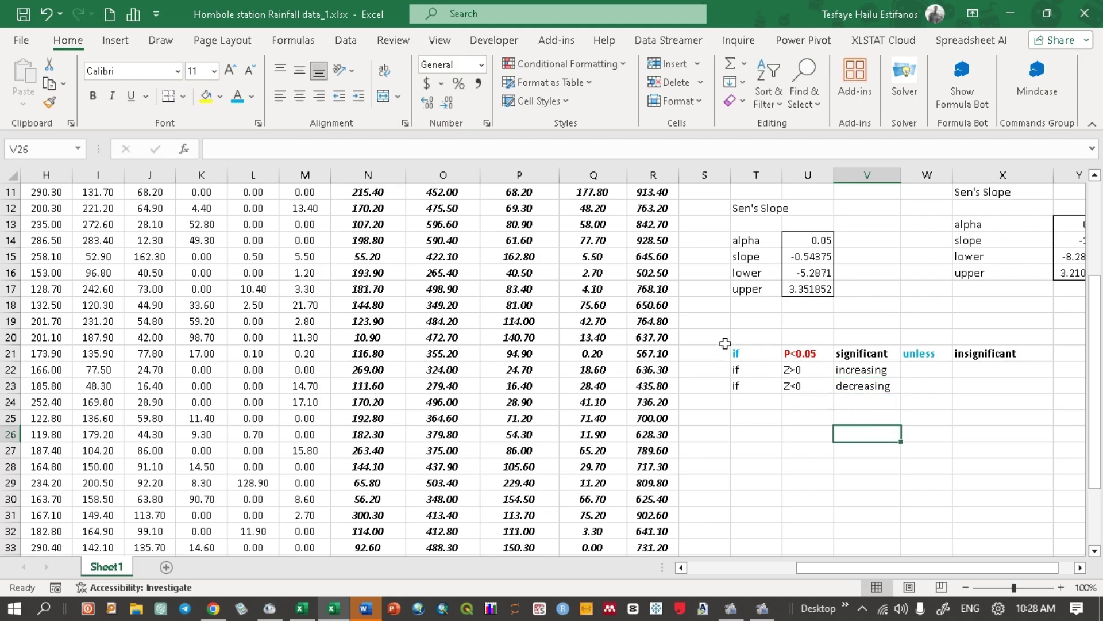
Step: Select the interpretation rules in T20:X23 and review them against the Mann-Kendall results above
left_click_drag(741, 338, 1016, 383)
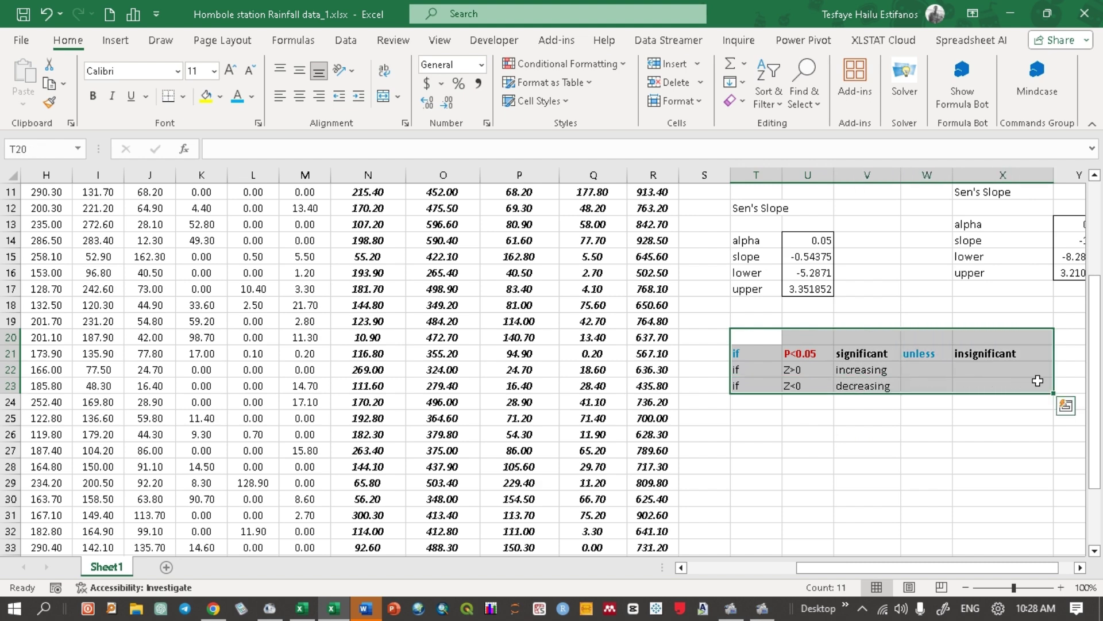
scroll(1097, 370, "up", 3)
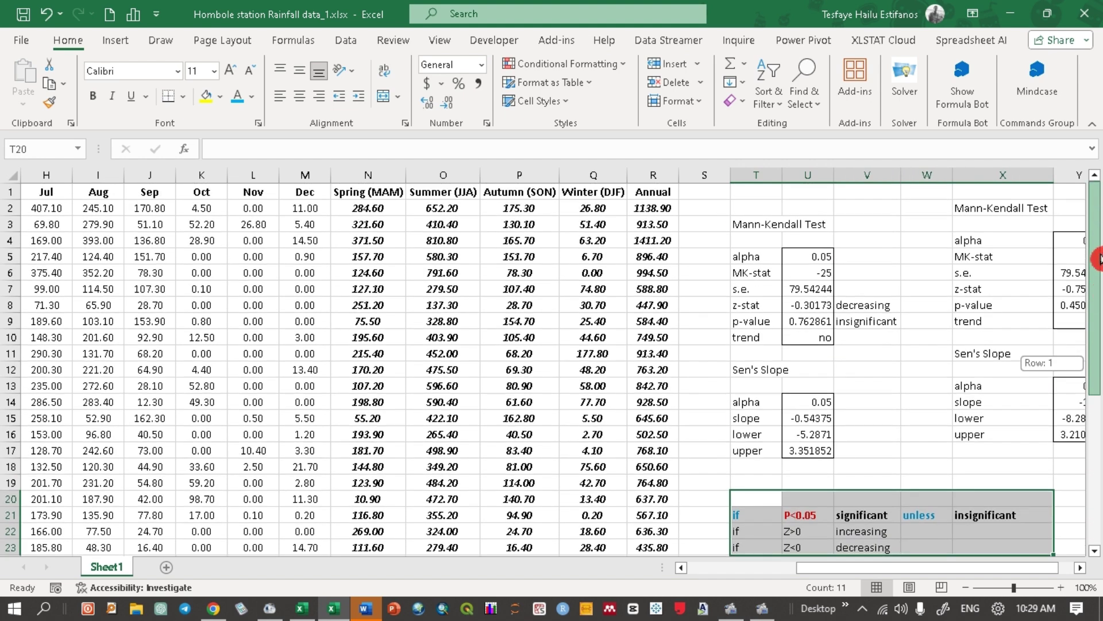